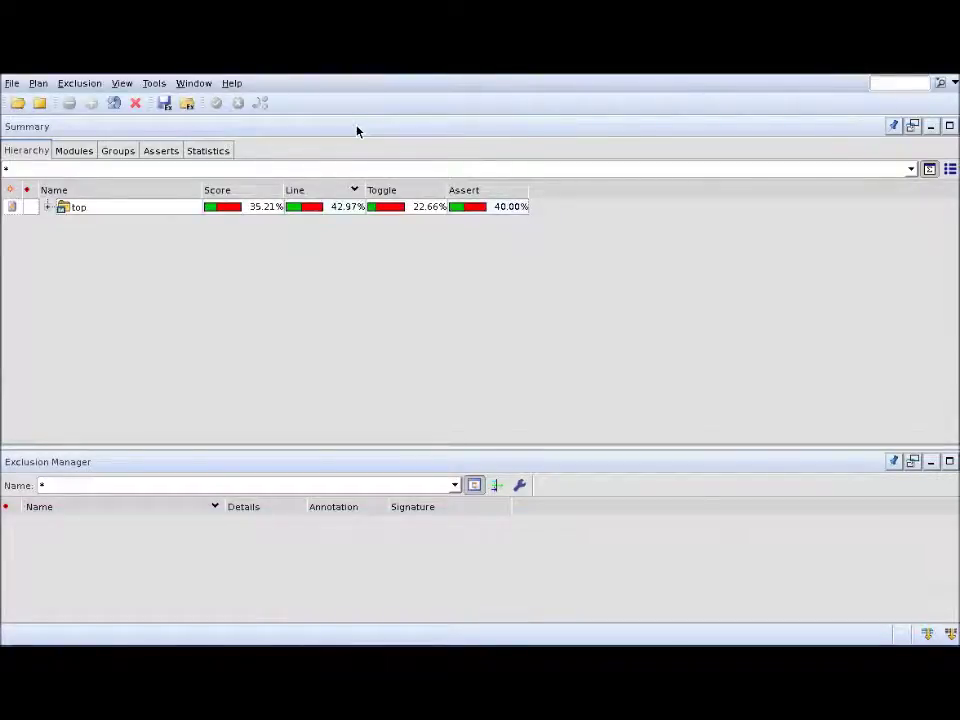
Step: Show the coverage statistics: overall 35.21%, line 42.97%, toggle 22.66%, assert 40.00%
{"action": "left_click", "coordinate": [208, 150]}
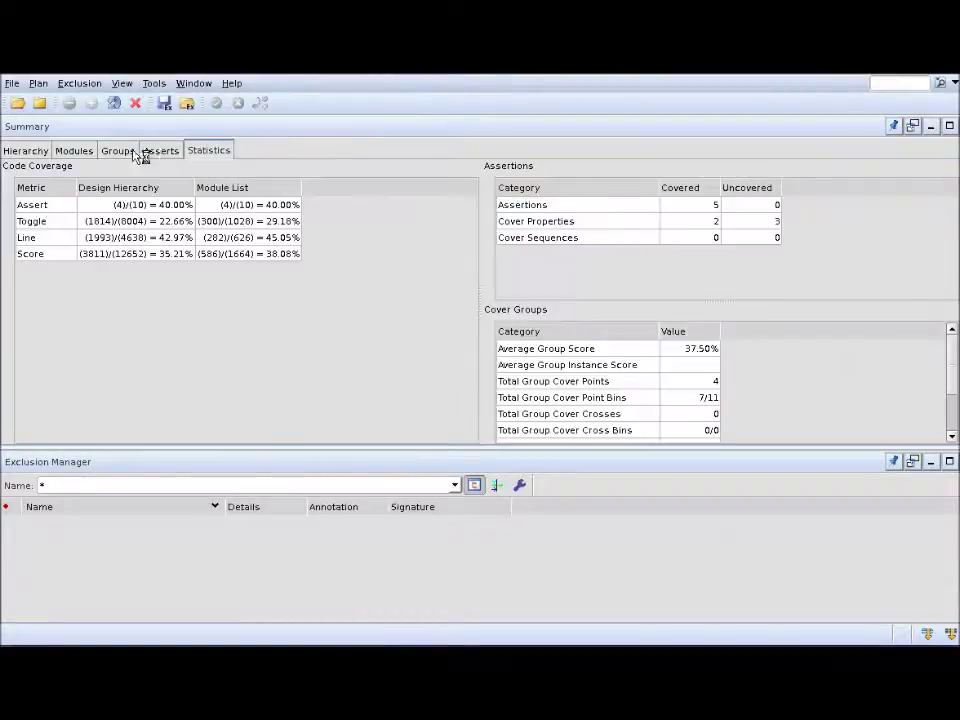
Step: Flip through the Asserts, Groups and Modules summaries, ending back on the design hierarchy
{"action": "left_click", "coordinate": [148, 151]}
{"action": "left_click", "coordinate": [120, 151]}
{"action": "left_click", "coordinate": [72, 151]}
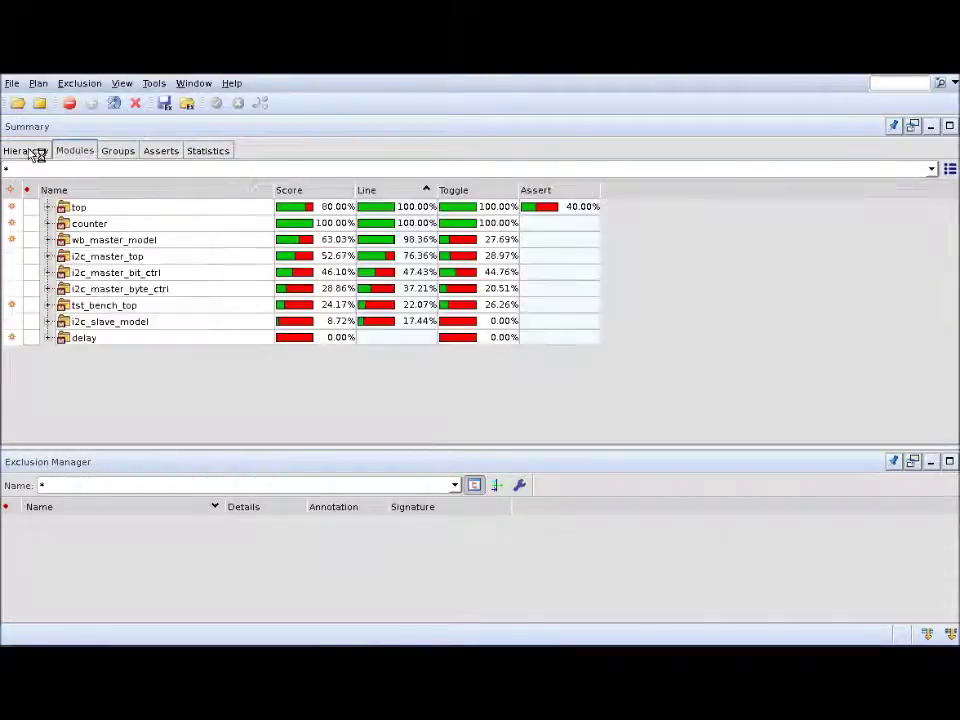
{"action": "left_click", "coordinate": [26, 151]}
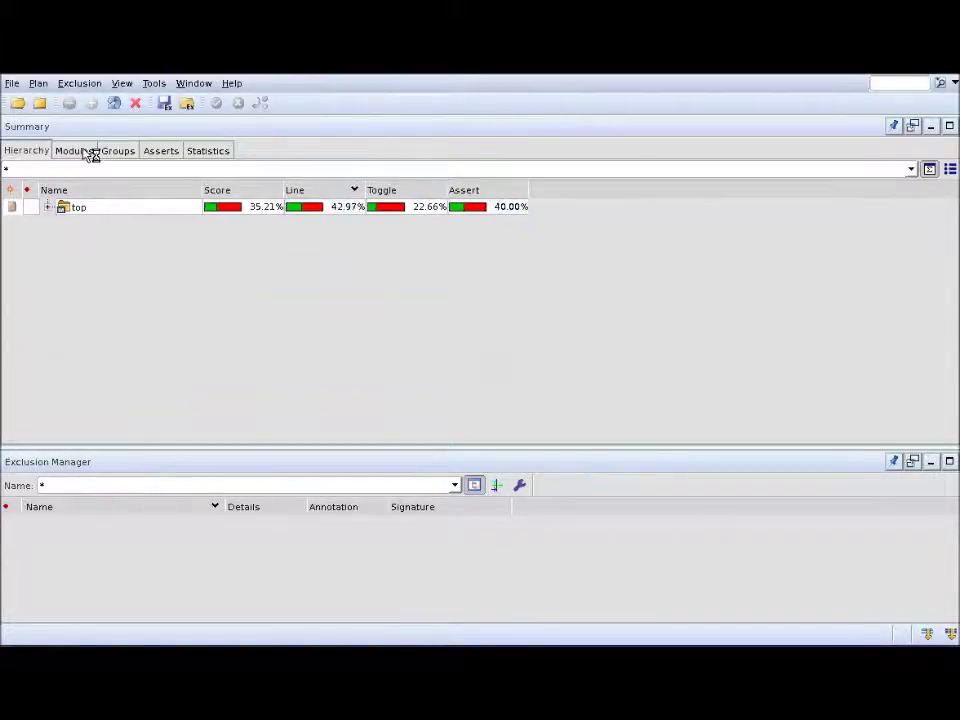
Step: Revisit the module list, then expand top to show dut and i2c_tb_top0–4
{"action": "left_click", "coordinate": [87, 154]}
{"action": "left_click", "coordinate": [41, 155]}
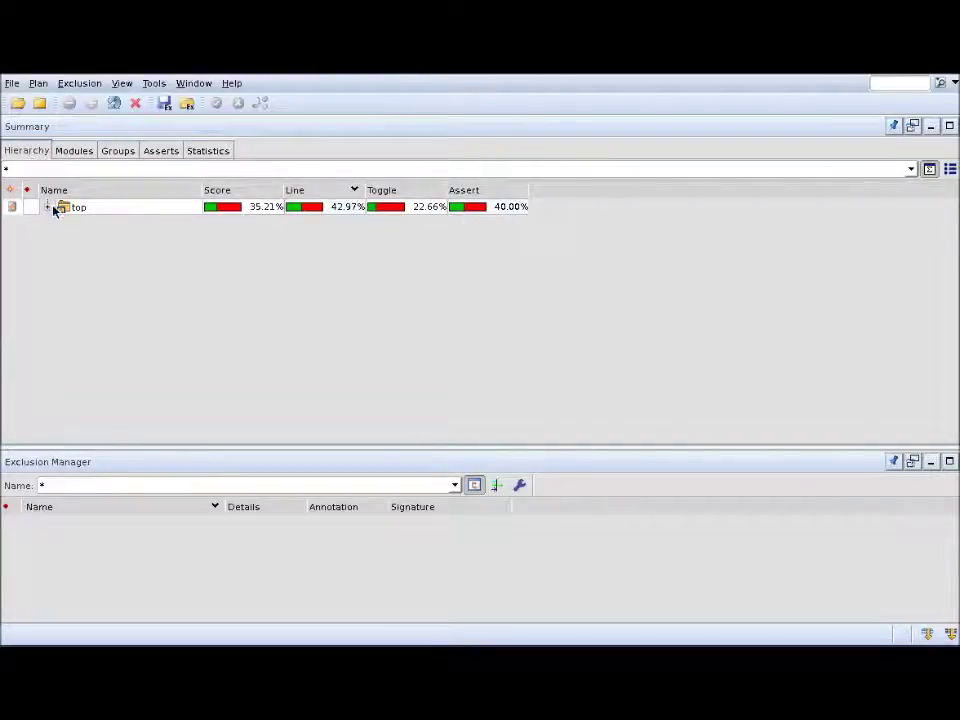
{"action": "left_click", "coordinate": [47, 207]}
Step: Expand dut and i2c_tb_top0, browse m0_scl through i2c_slave, and switch to alternative scores (top 80.00%)
{"action": "left_click", "coordinate": [64, 223]}
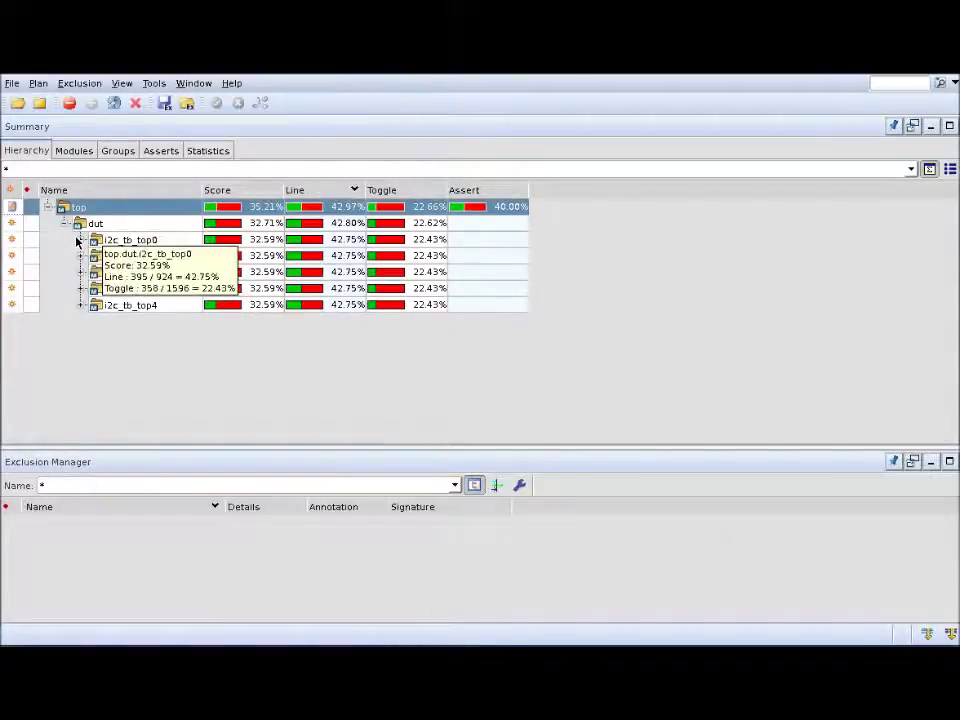
{"action": "left_click", "coordinate": [80, 240]}
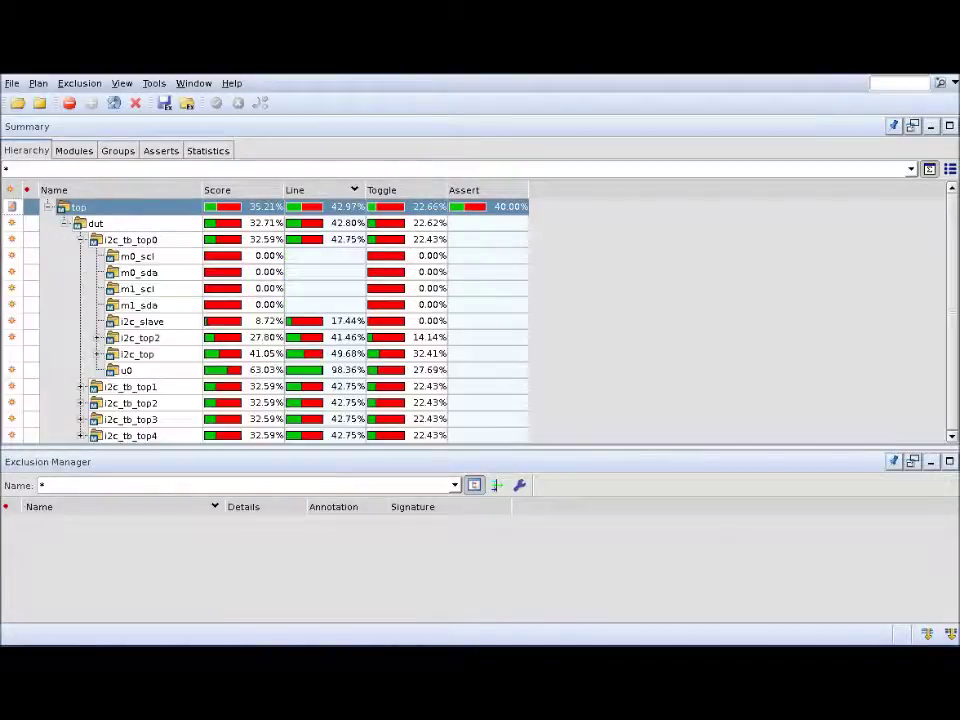
{"action": "left_click", "coordinate": [136, 256]}
{"action": "key", "text": "Down"}
{"action": "key", "text": "Down"}
{"action": "key", "text": "Down"}
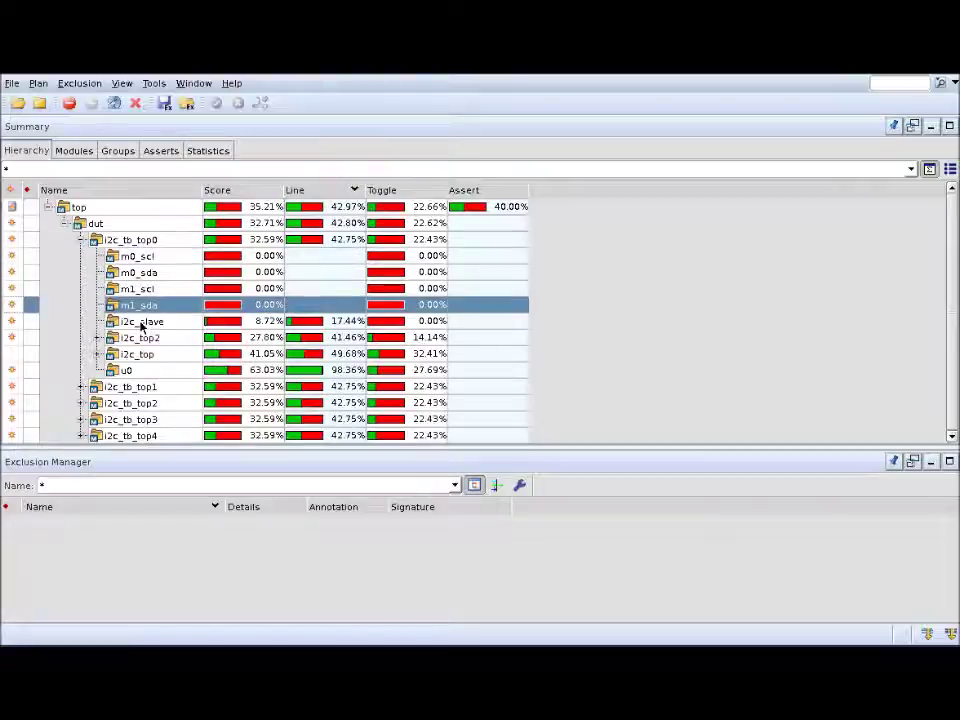
{"action": "left_click", "coordinate": [141, 322]}
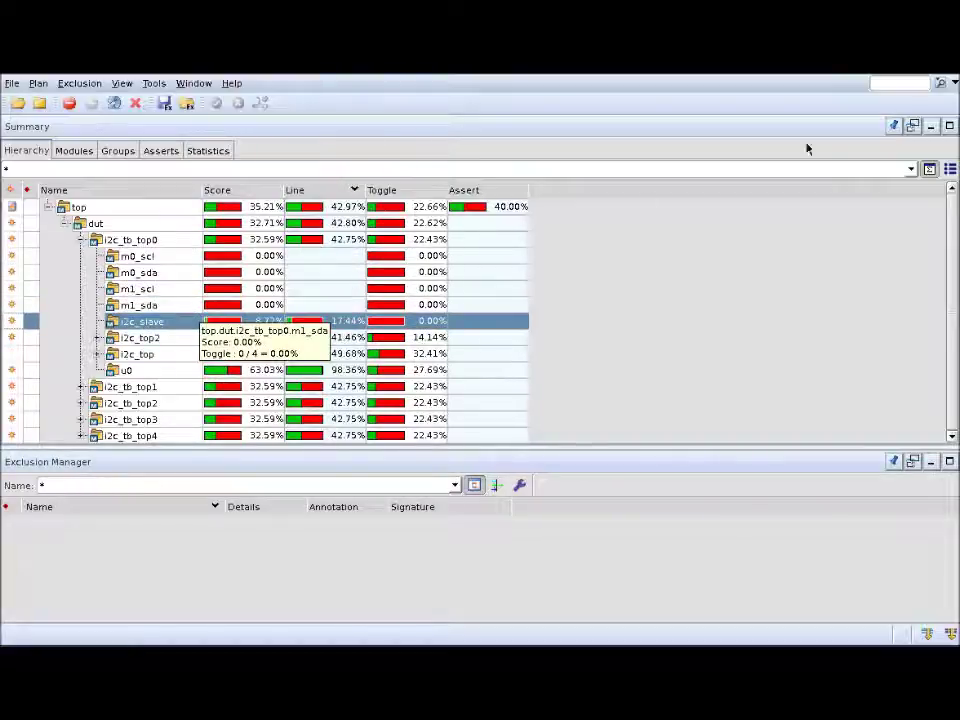
{"action": "left_click", "coordinate": [929, 170]}
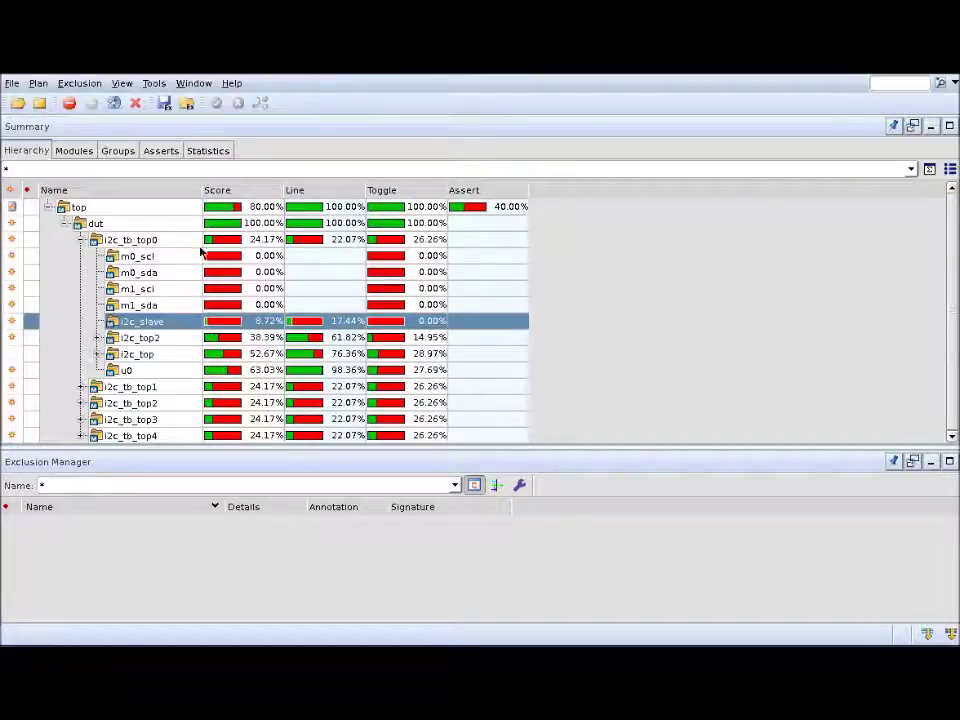
Step: Restore the original scores with top at 35.21%, compare dut and i2c_tb_top0, then view the module list
{"action": "left_click", "coordinate": [116, 224]}
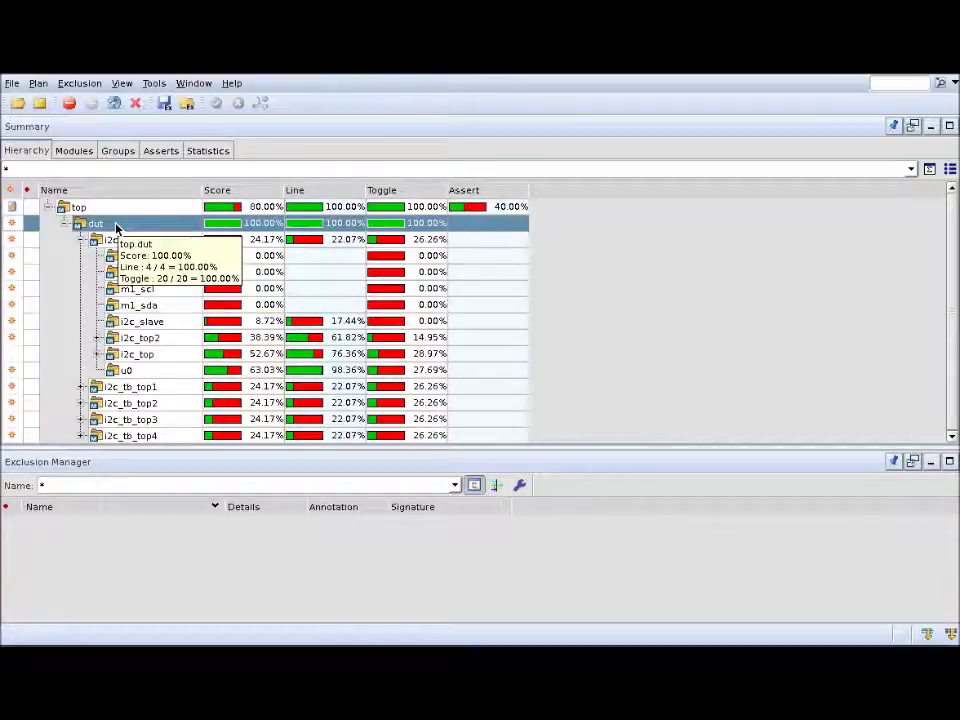
{"action": "left_click", "coordinate": [929, 170]}
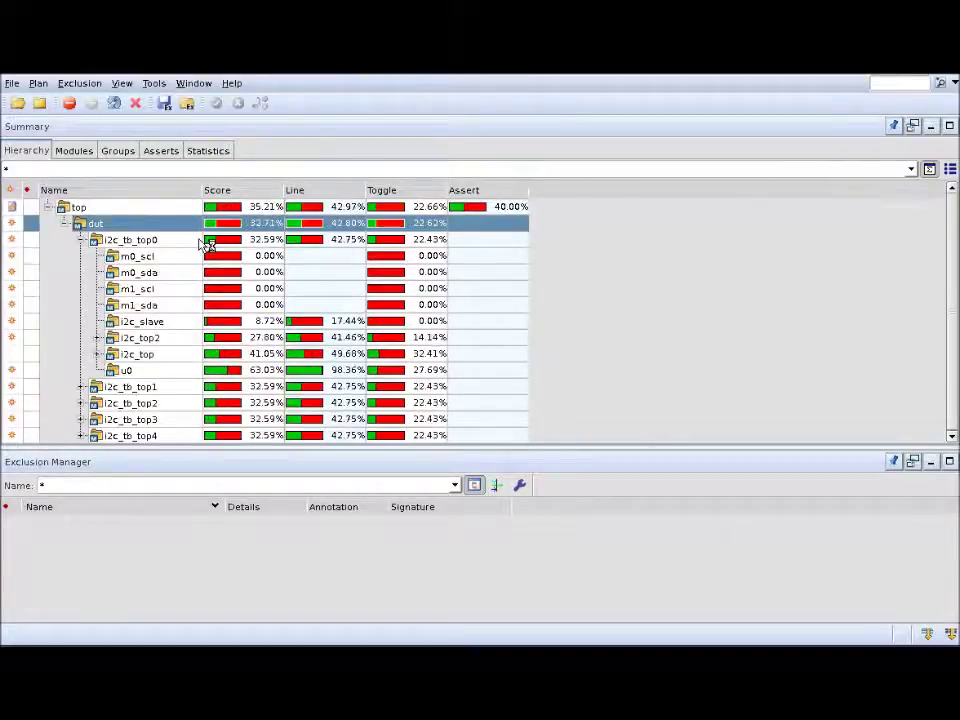
{"action": "left_click", "coordinate": [137, 240]}
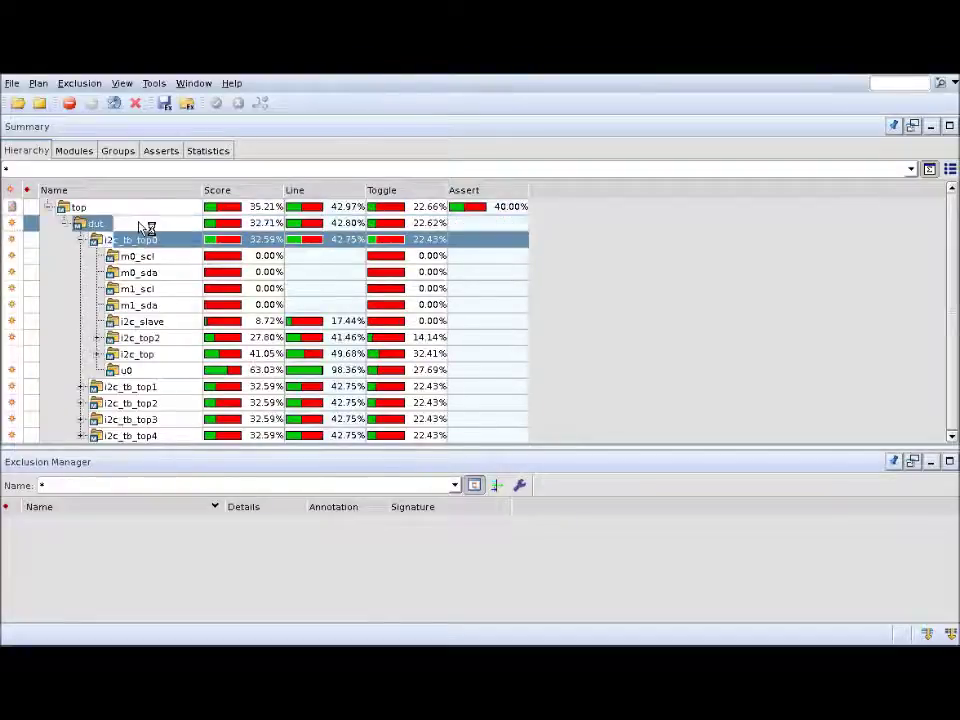
{"action": "left_click", "coordinate": [145, 225]}
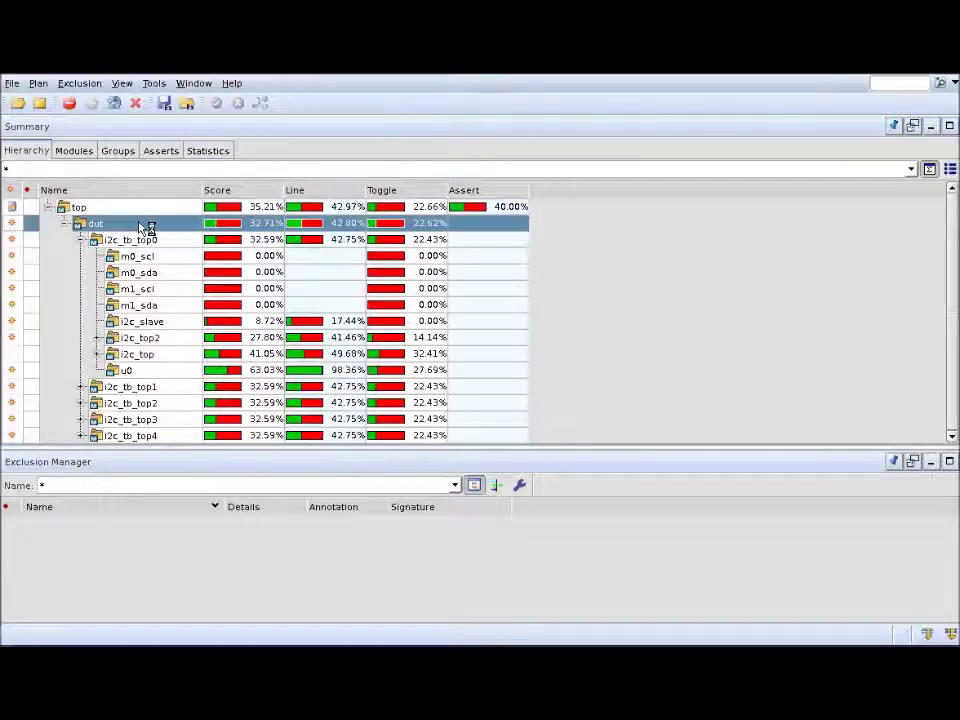
{"action": "left_click", "coordinate": [144, 240]}
{"action": "left_click", "coordinate": [146, 226]}
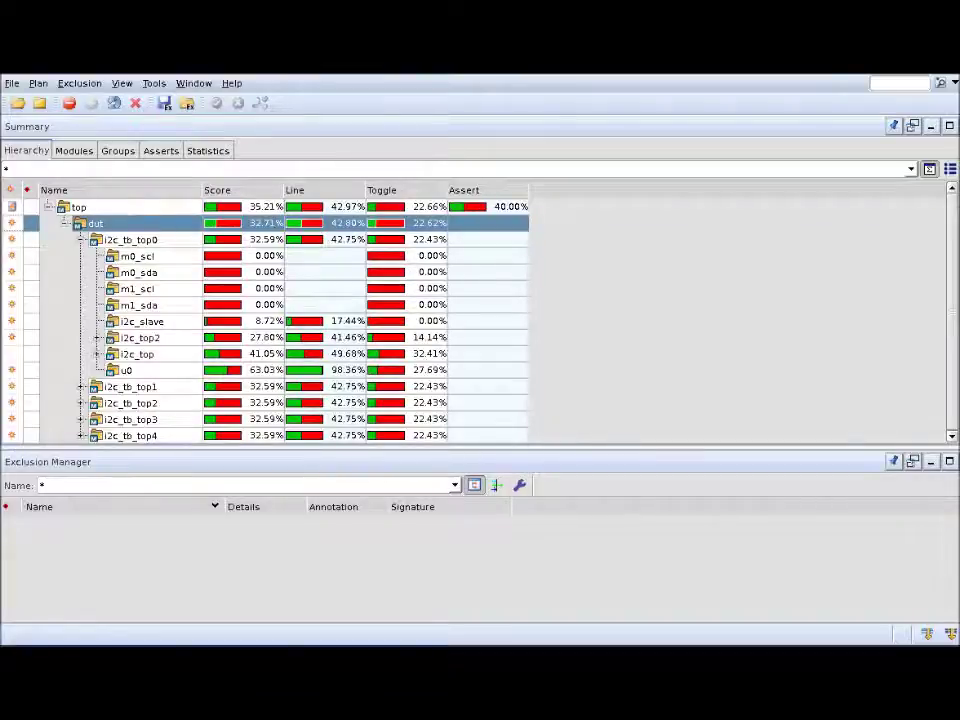
{"action": "left_click", "coordinate": [70, 150]}
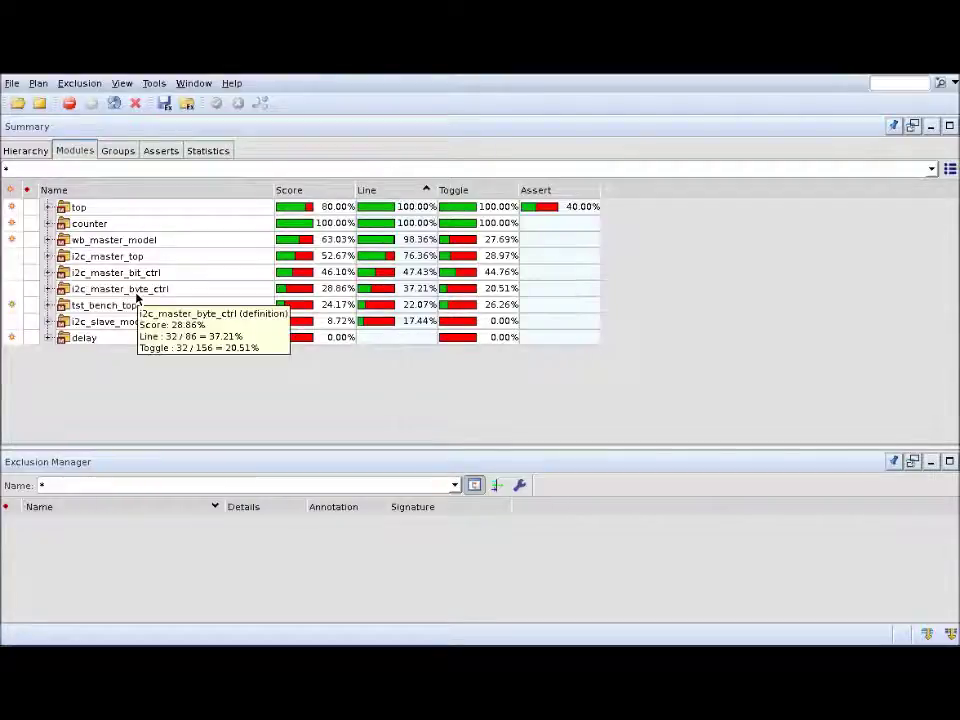
Step: Expand counter and wb_master_model, browse its five instances, and open i2c_tb_top2.u0's source coverage
{"action": "left_click", "coordinate": [47, 223]}
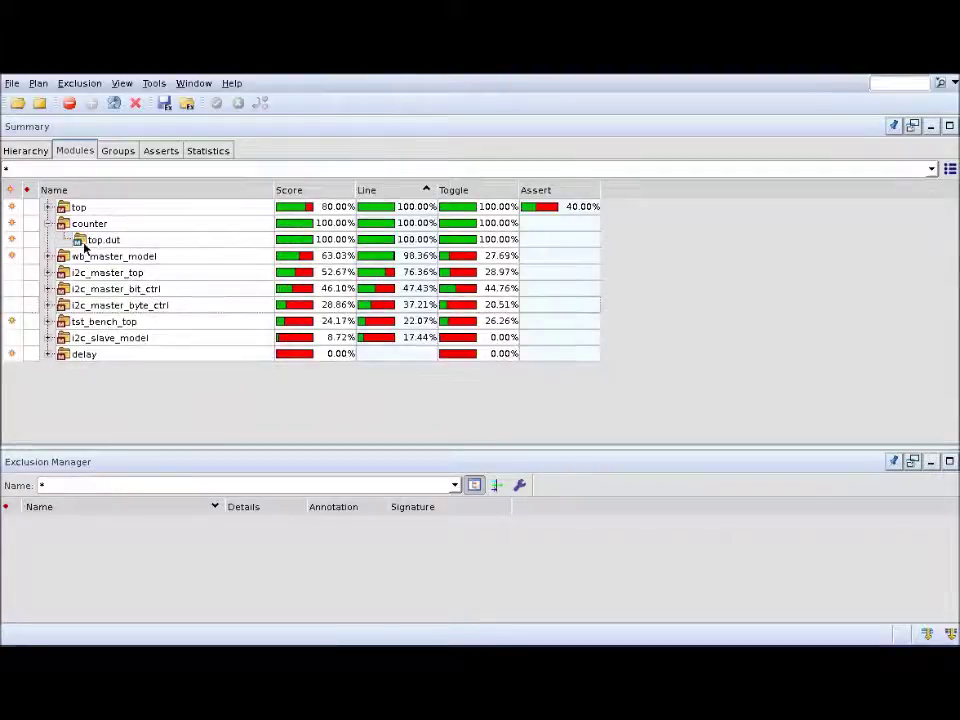
{"action": "left_click", "coordinate": [47, 256]}
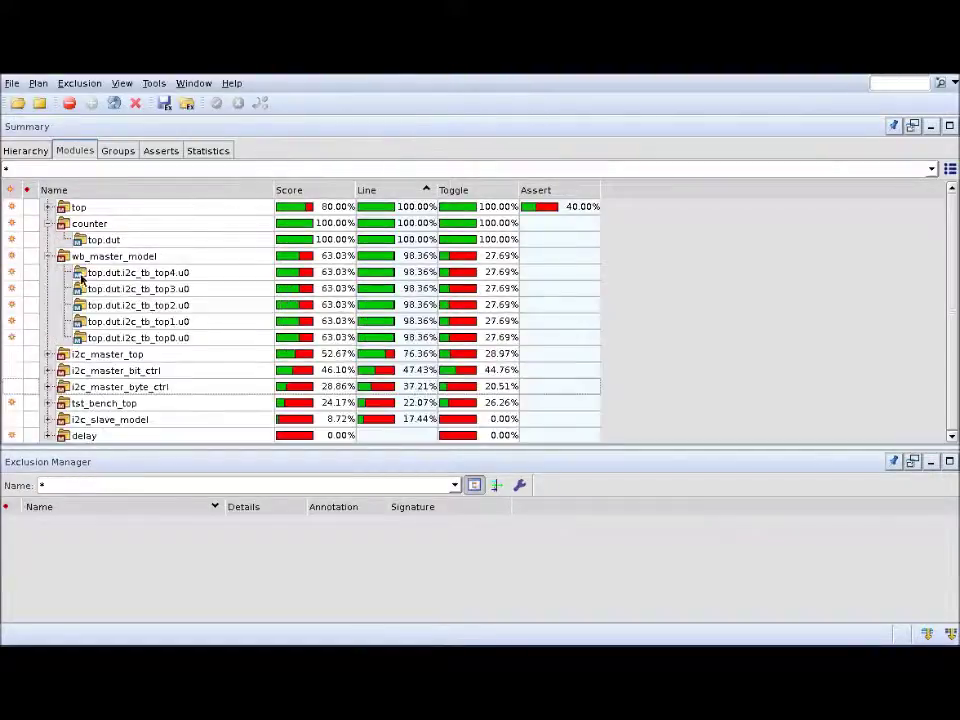
{"action": "left_click_drag", "start_coordinate": [94, 280], "coordinate": [122, 341]}
{"action": "left_click", "coordinate": [127, 276]}
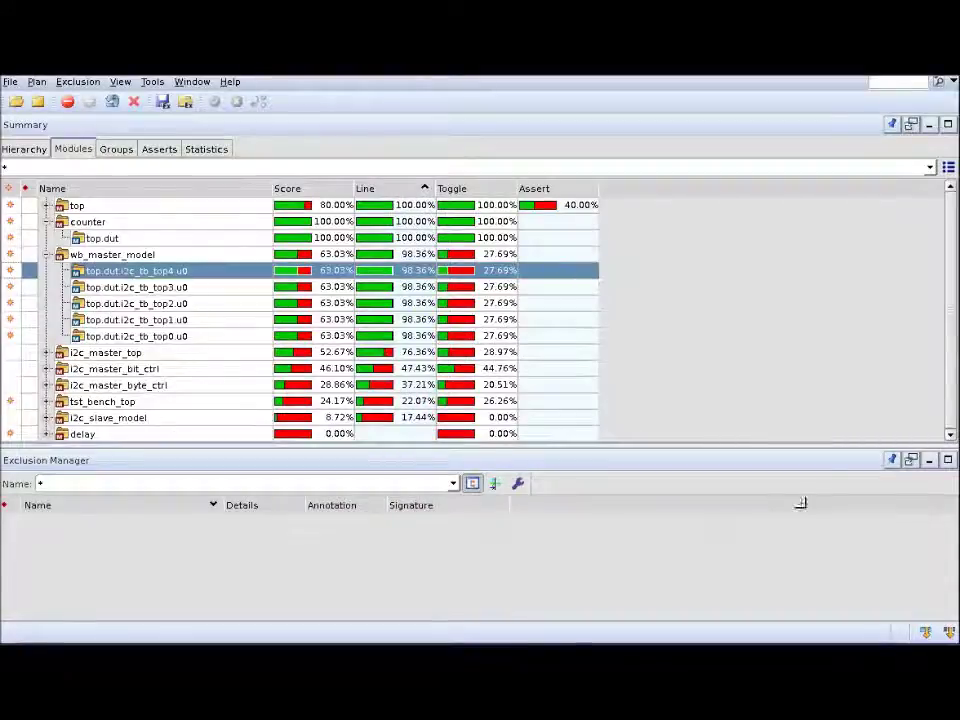
{"action": "left_click", "coordinate": [168, 288]}
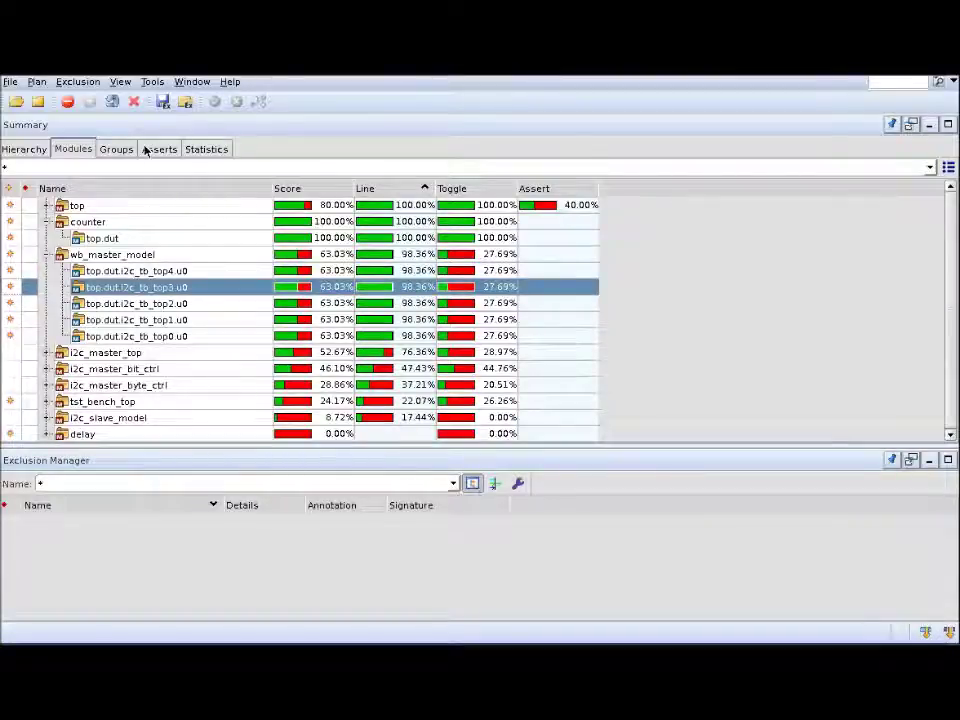
{"action": "double_click", "coordinate": [130, 303]}
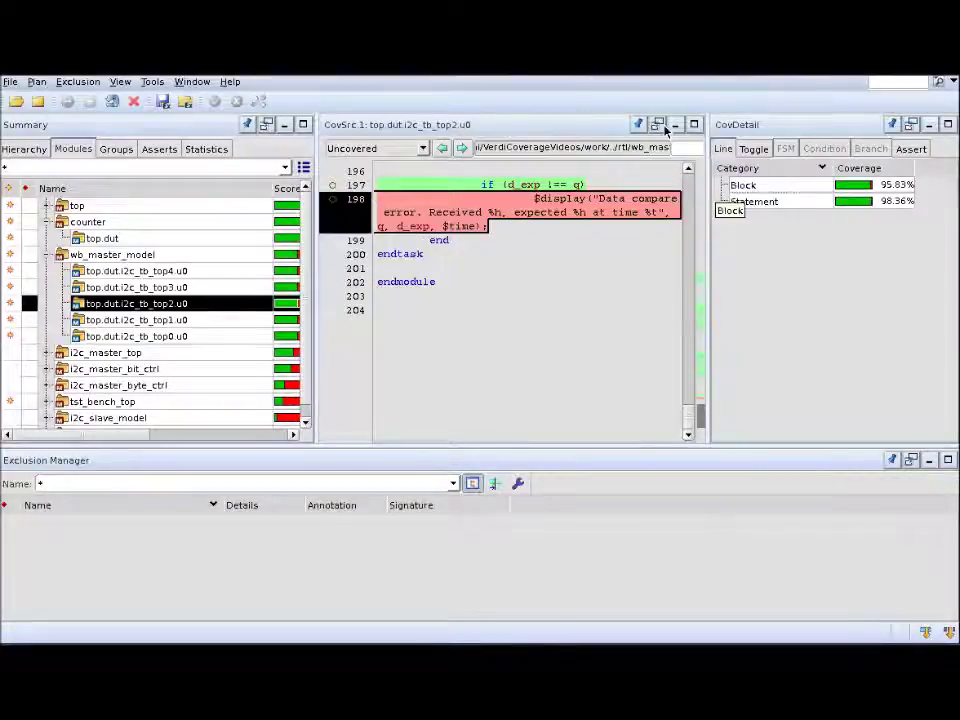
Step: Maximize the Summary panel so the per-module coverage list fills the window
{"action": "double_click", "coordinate": [176, 127]}
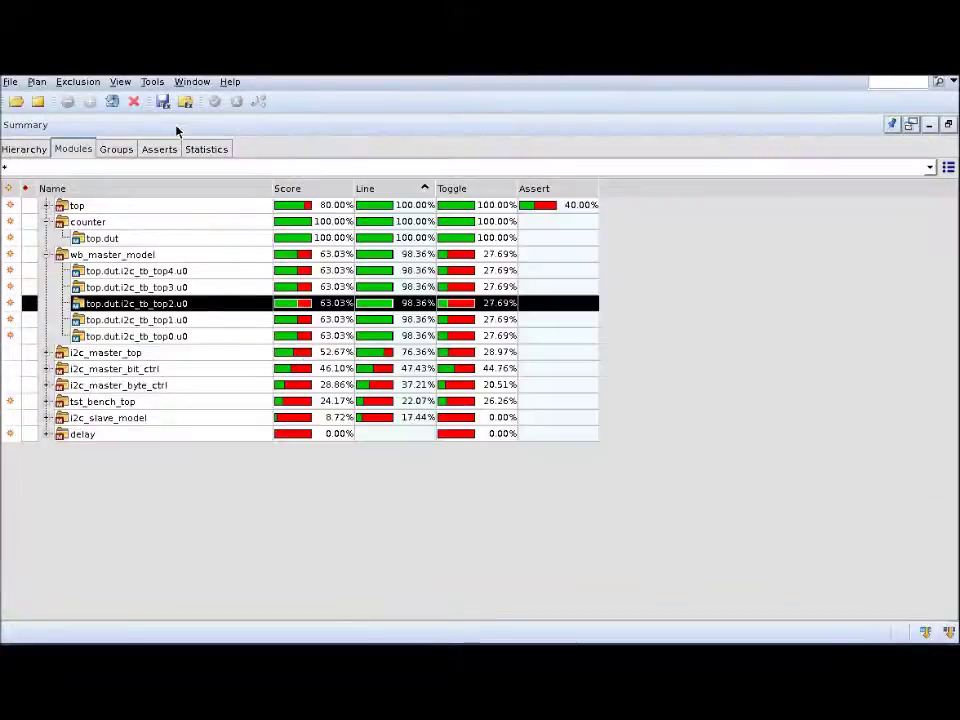
Step: Show the cover groups and browse EthHeader, EthPayload and the dest_addr and source_addr coverpoints
{"action": "left_click", "coordinate": [116, 152]}
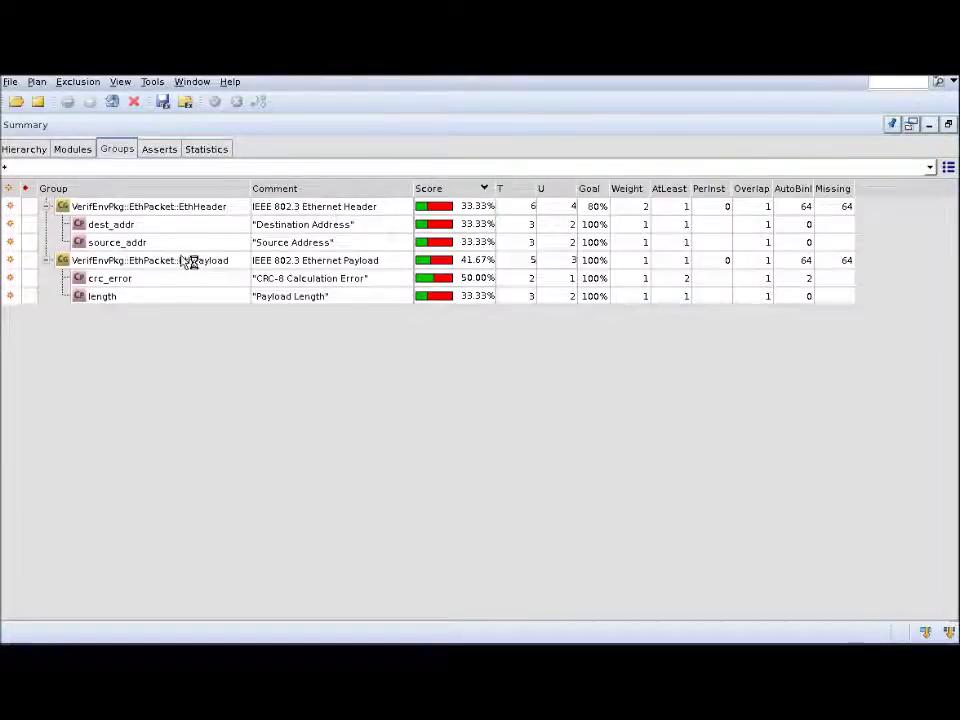
{"action": "mouse_move", "coordinate": [184, 262]}
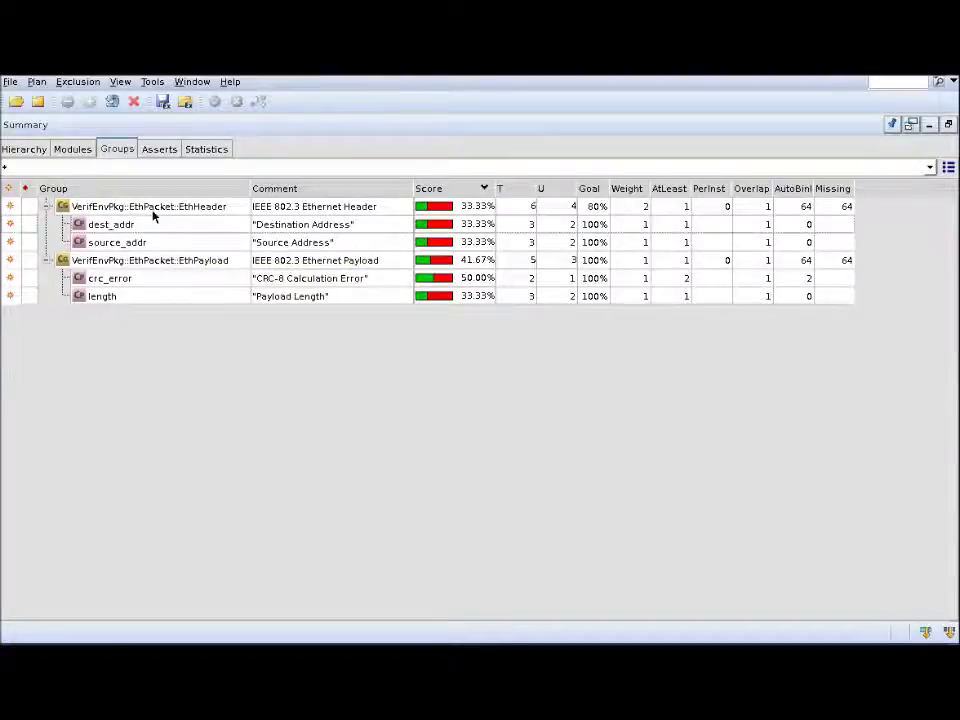
{"action": "mouse_move", "coordinate": [155, 215]}
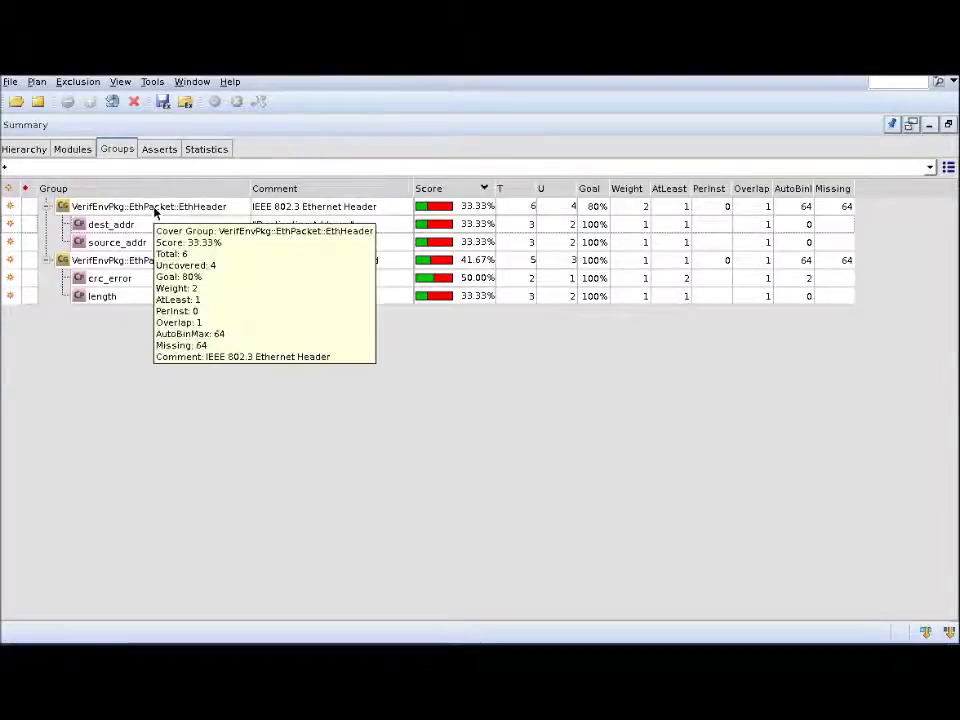
{"action": "left_click", "coordinate": [155, 210]}
{"action": "left_click", "coordinate": [150, 263]}
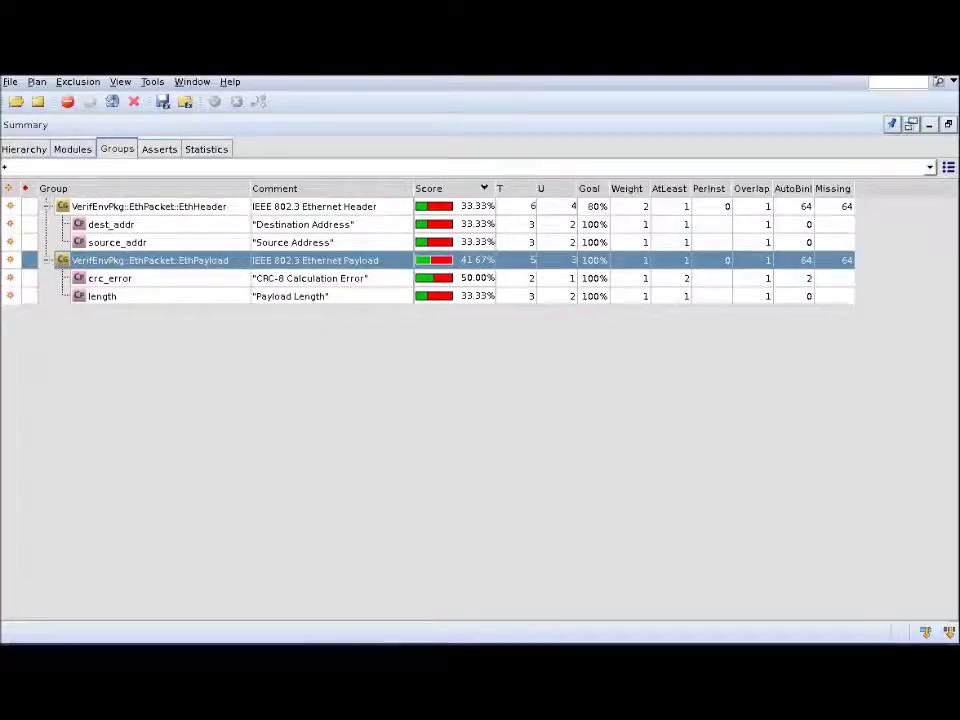
{"action": "left_click", "coordinate": [135, 229]}
{"action": "left_click", "coordinate": [133, 245]}
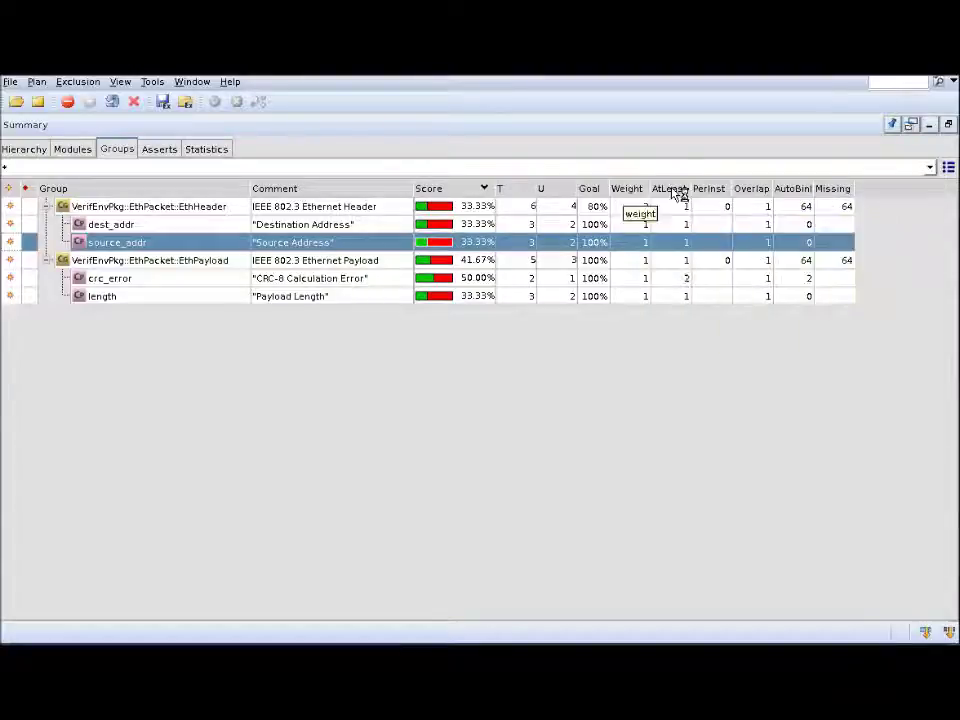
Step: Sort the cover group table by PerInst, then by Overlap, and clear the selection
{"action": "left_click", "coordinate": [726, 192]}
{"action": "left_click", "coordinate": [726, 192]}
{"action": "left_click", "coordinate": [728, 192]}
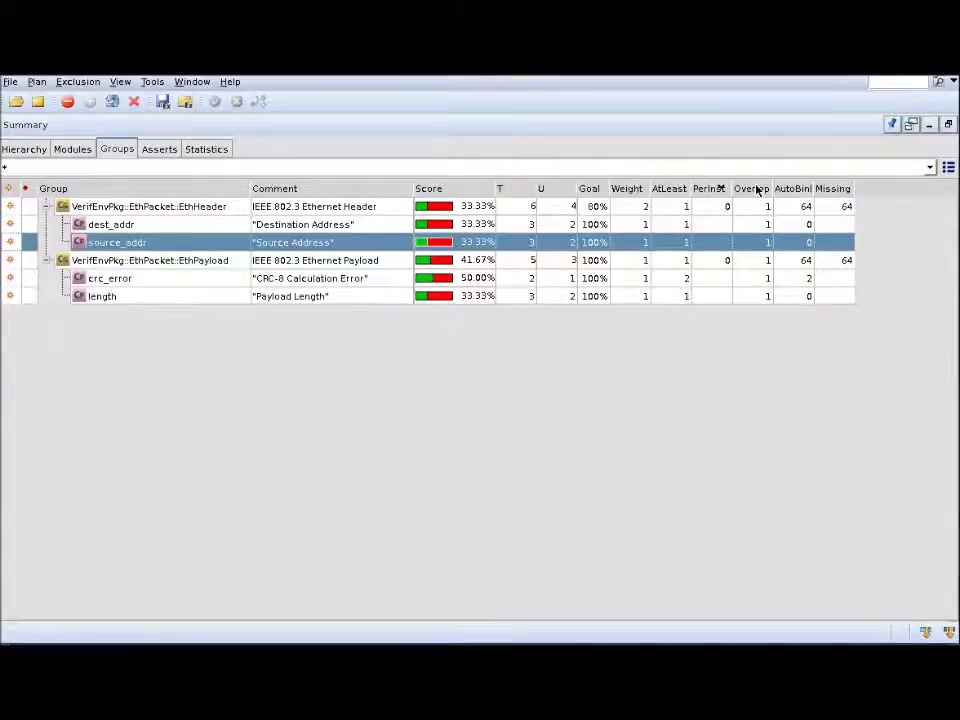
{"action": "left_click", "coordinate": [753, 192]}
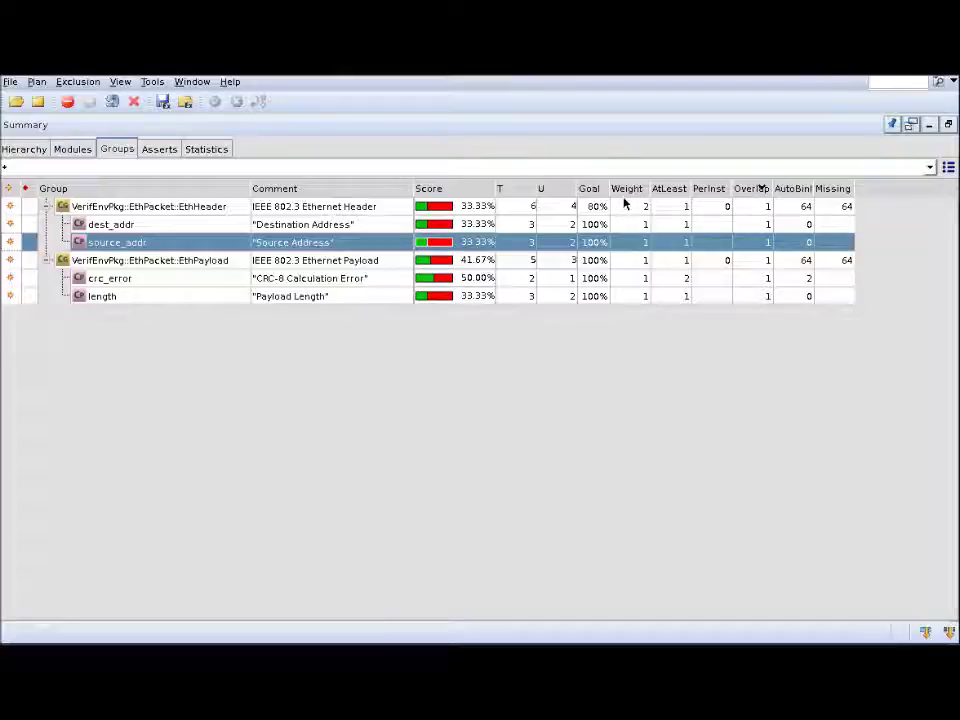
{"action": "left_click", "coordinate": [586, 351]}
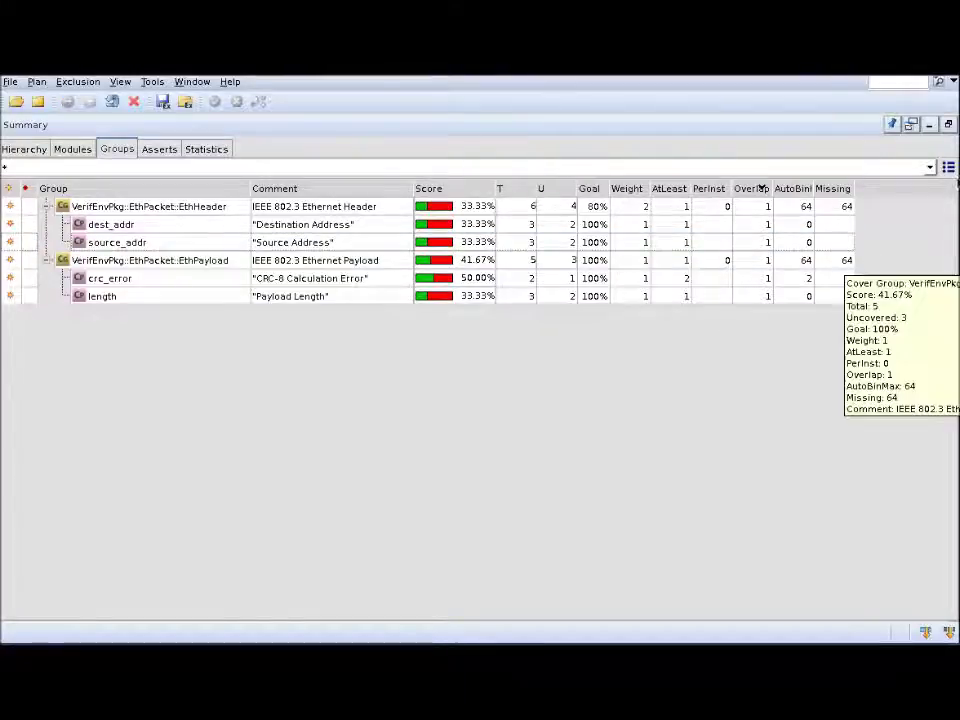
Step: Hide the AtLeast, PerInst, Overlap, Weight, Goal and AutoBinMax columns from the Groups table
{"action": "left_click", "coordinate": [948, 167]}
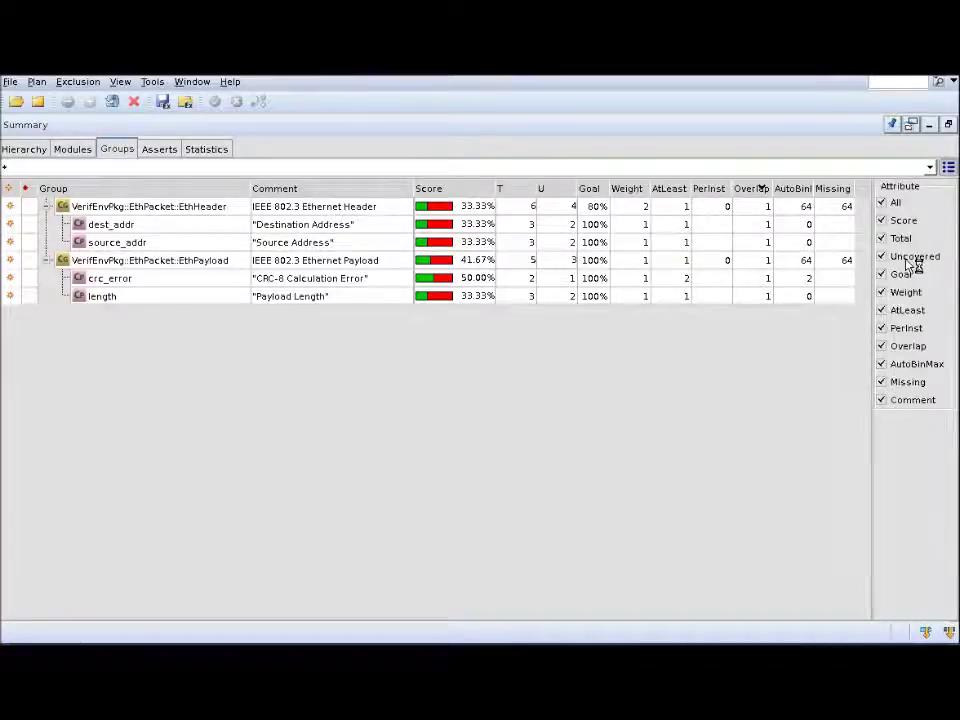
{"action": "left_click", "coordinate": [886, 312]}
{"action": "left_click", "coordinate": [884, 329]}
{"action": "left_click", "coordinate": [883, 347]}
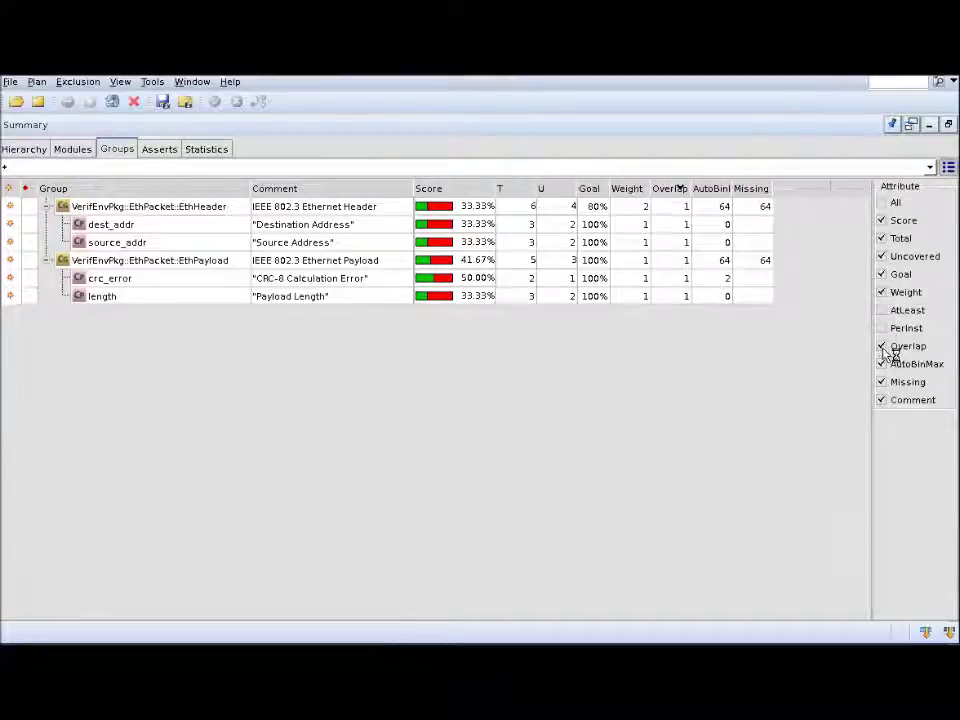
{"action": "left_click", "coordinate": [884, 291]}
{"action": "left_click", "coordinate": [884, 275]}
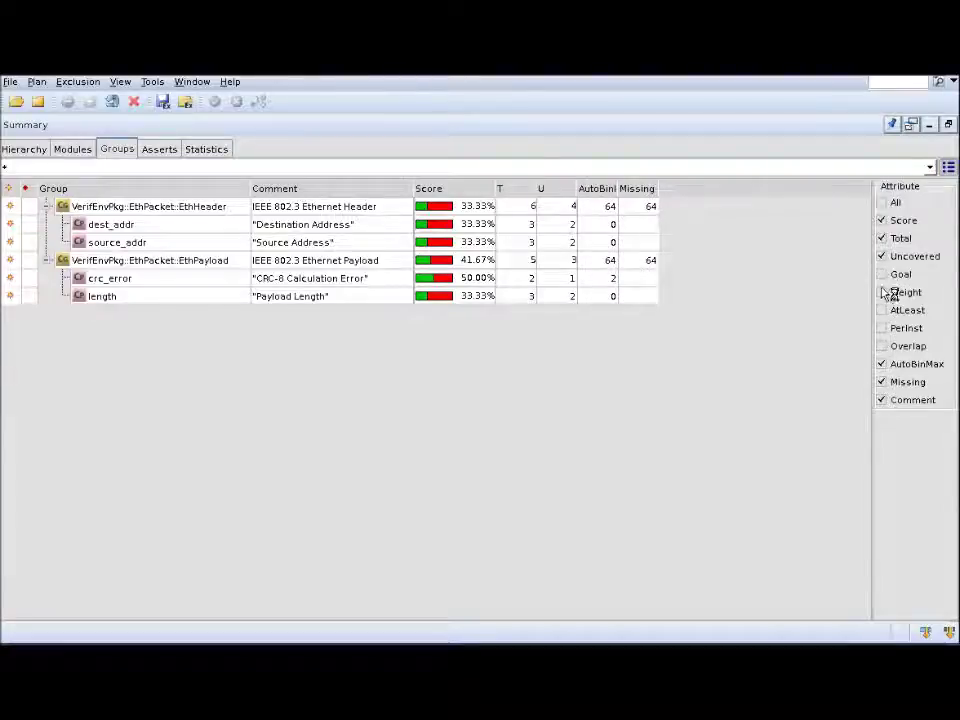
{"action": "left_click", "coordinate": [883, 365]}
{"action": "left_click", "coordinate": [946, 167]}
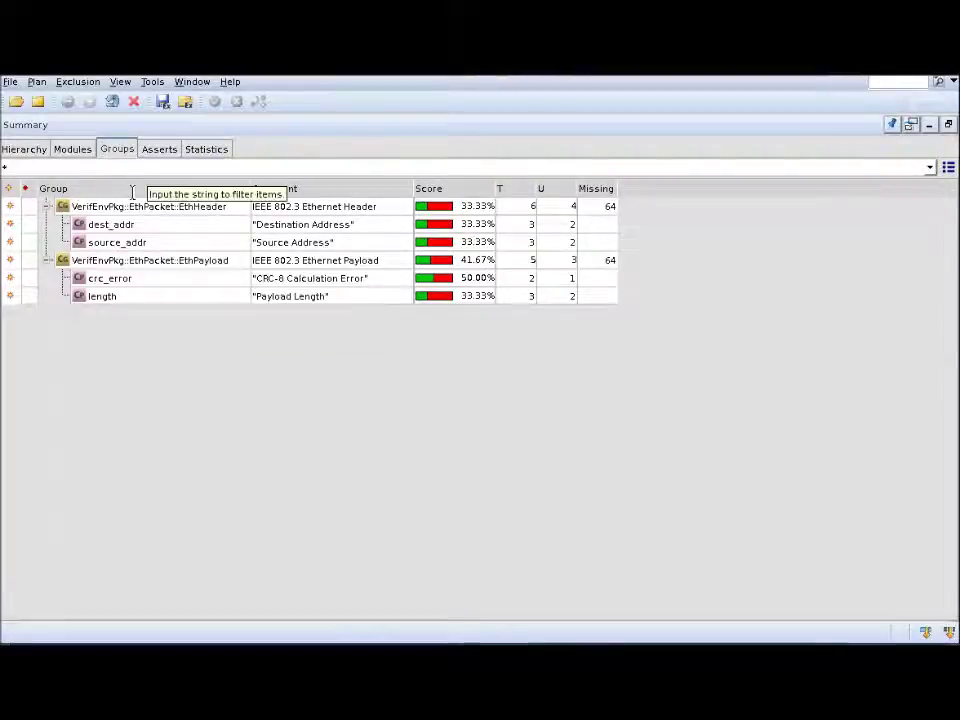
{"action": "left_click", "coordinate": [100, 225]}
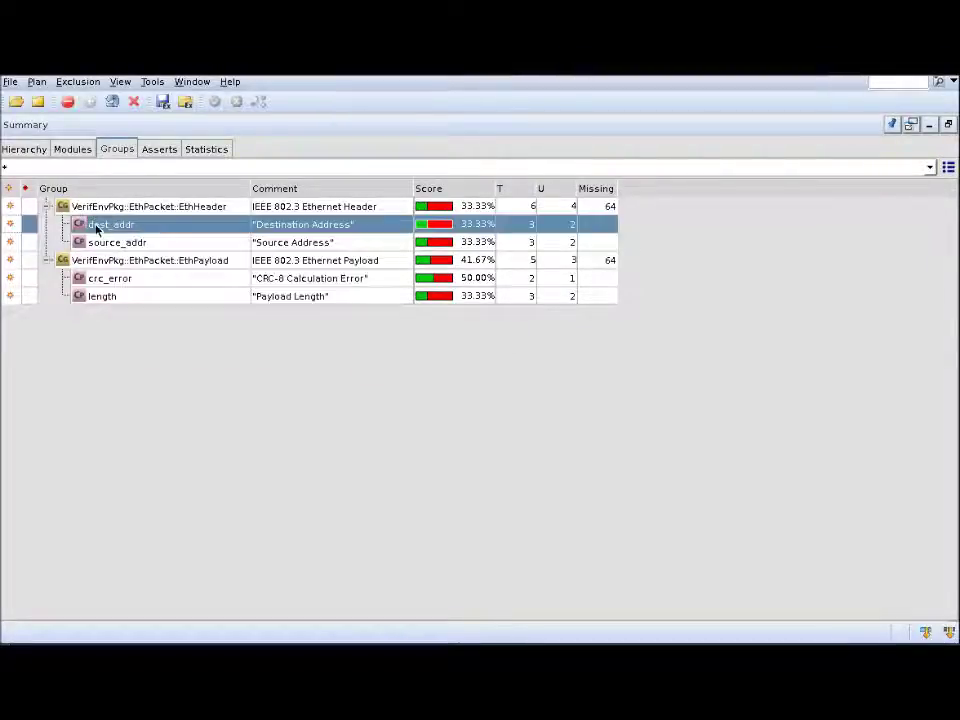
Step: Open dest_addr's source and bin details, and resize the panes to widen the bin area
{"action": "mouse_move", "coordinate": [97, 228]}
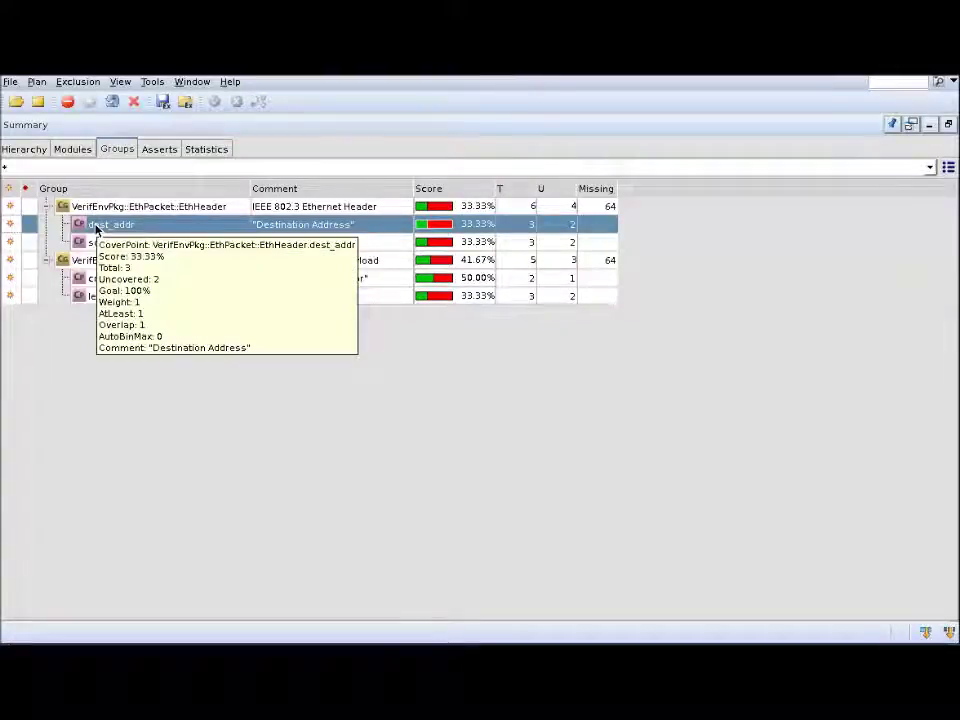
{"action": "double_click", "coordinate": [97, 226]}
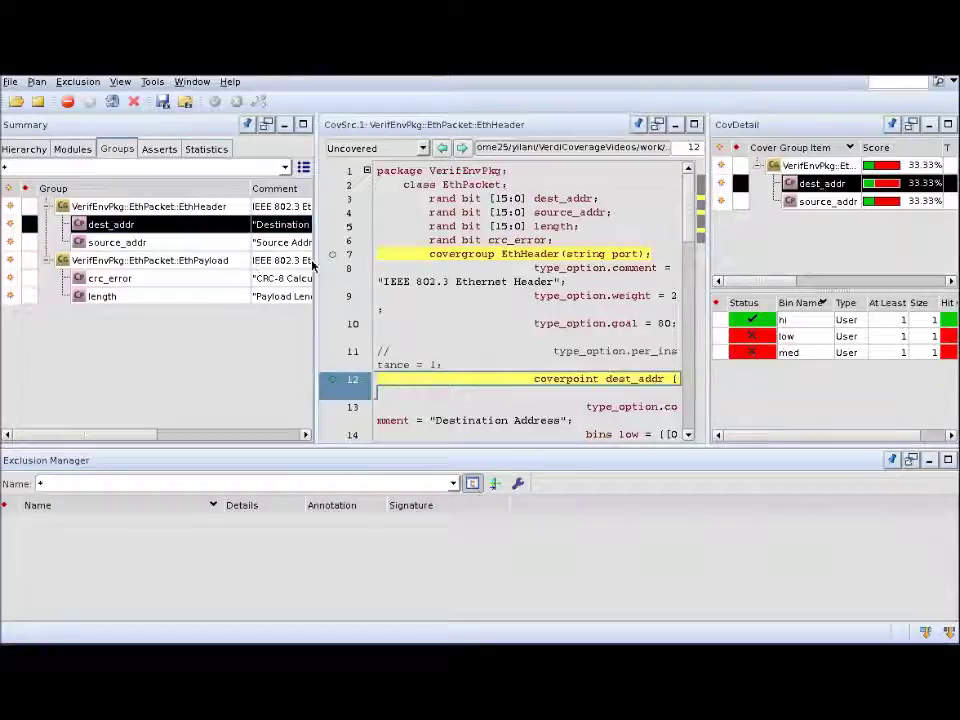
{"action": "left_click_drag", "start_coordinate": [315, 262], "coordinate": [252, 262]}
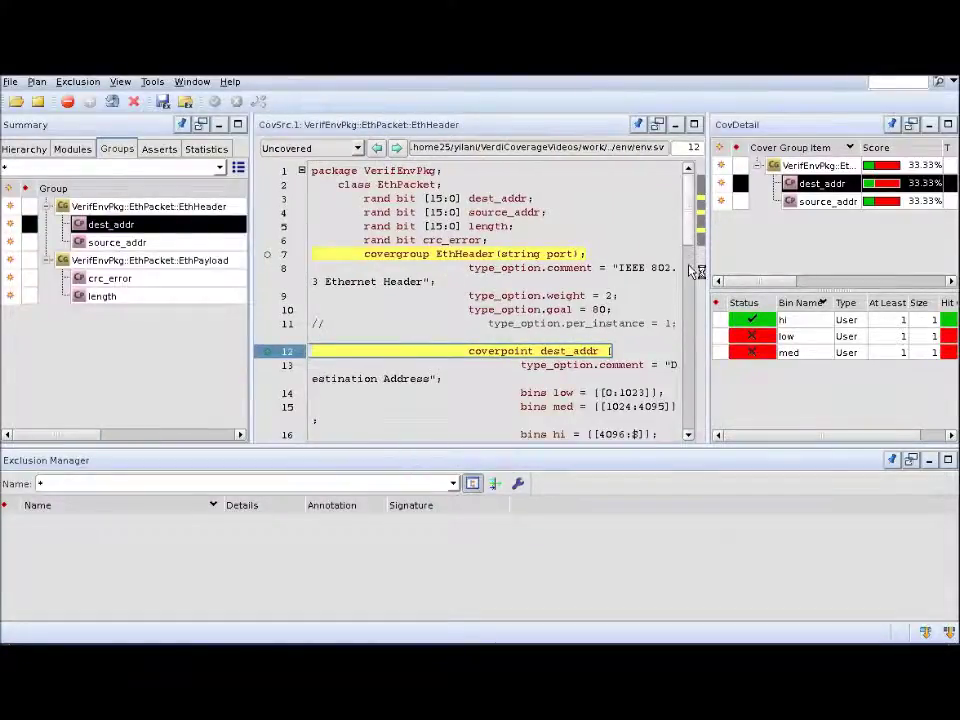
{"action": "scroll", "coordinate": [695, 245], "scroll_direction": "down", "scroll_amount": 3}
{"action": "scroll", "coordinate": [695, 245], "scroll_direction": "up", "scroll_amount": 3}
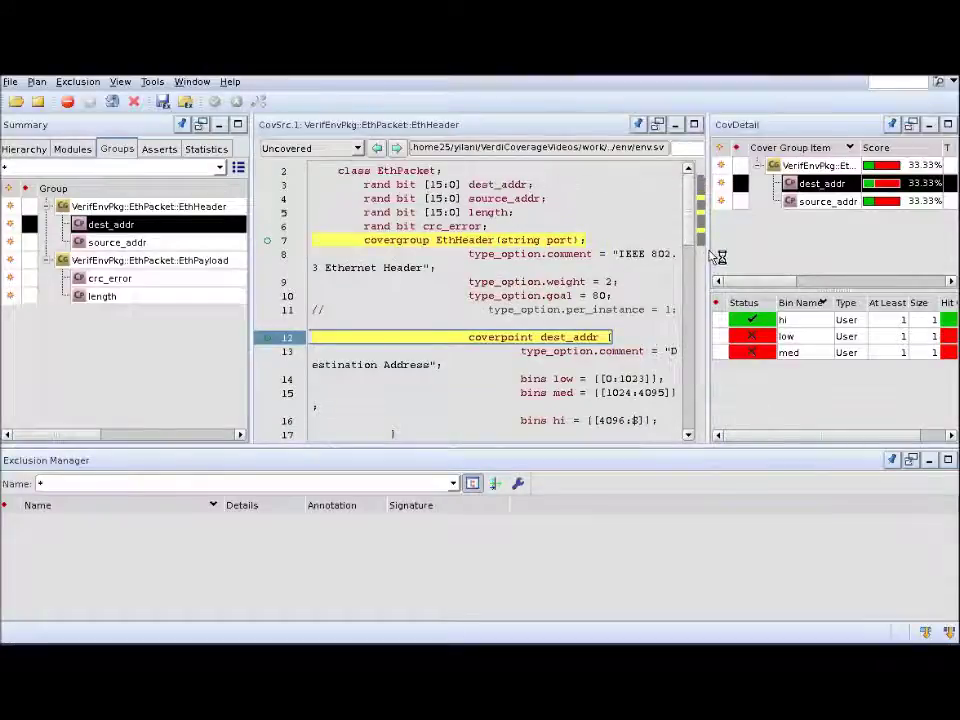
{"action": "left_click_drag", "start_coordinate": [714, 257], "coordinate": [512, 253]}
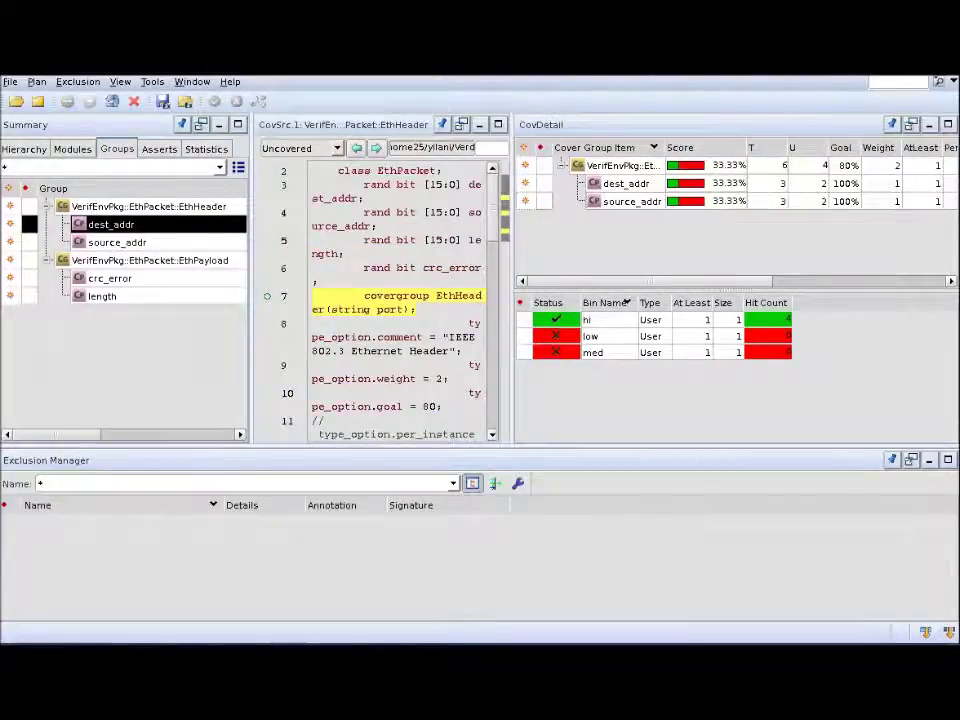
Step: Exclude the low and med bins of dest_addr, then revert both exclusions
{"action": "left_click", "coordinate": [525, 337]}
{"action": "left_click", "coordinate": [524, 352]}
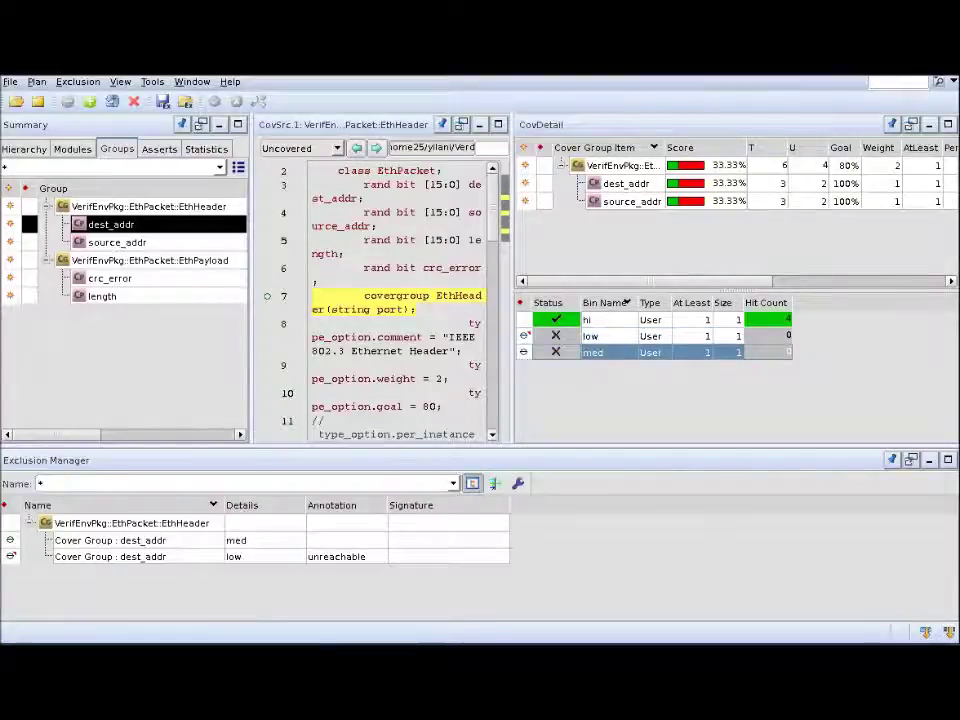
{"action": "left_click", "coordinate": [523, 352]}
{"action": "left_click", "coordinate": [525, 337]}
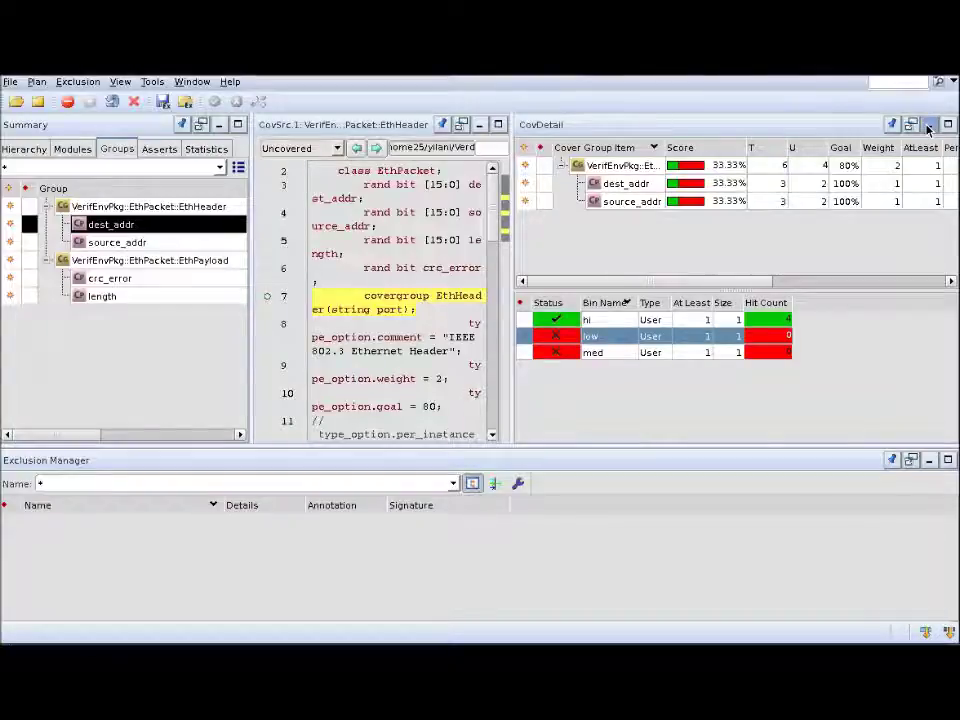
Step: Maximize the Summary panel, then restore the multi-pane layout
{"action": "double_click", "coordinate": [133, 125]}
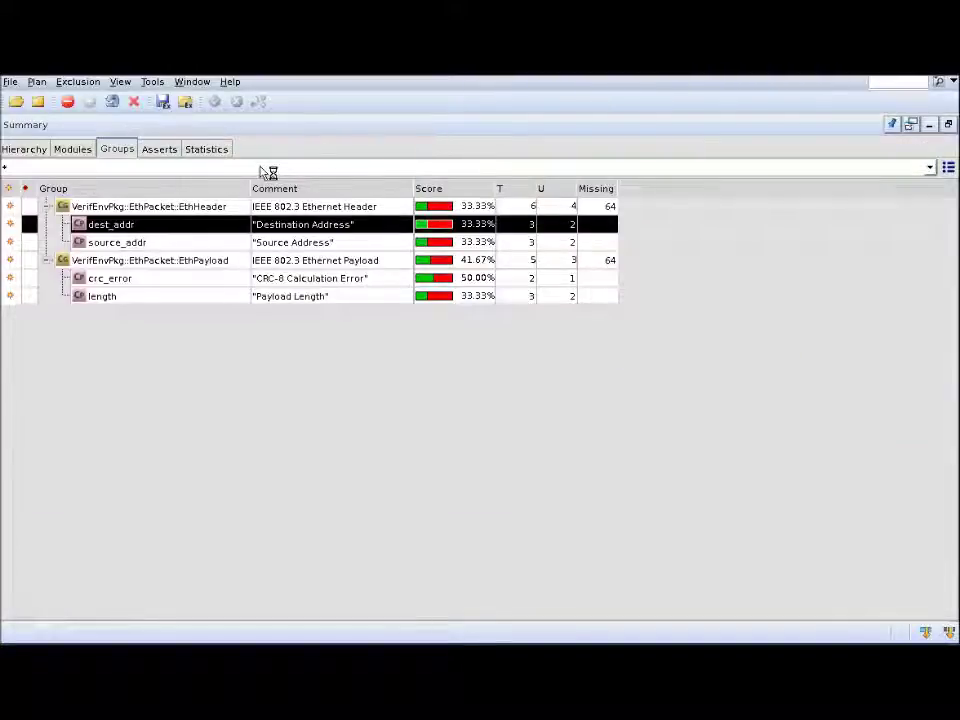
{"action": "double_click", "coordinate": [113, 127]}
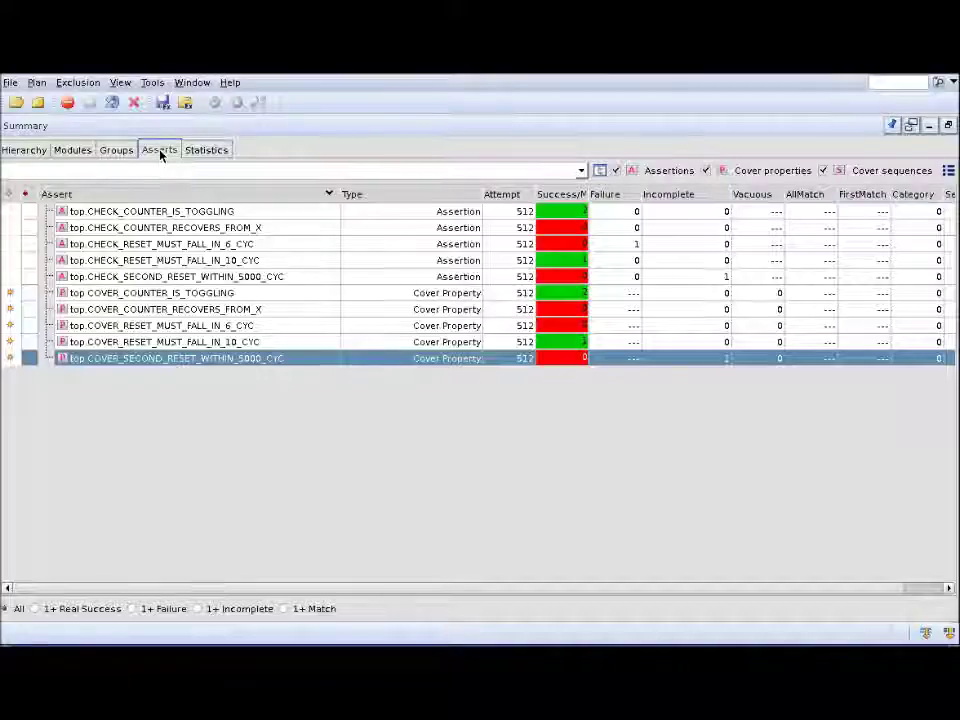
{"action": "left_click", "coordinate": [260, 230]}
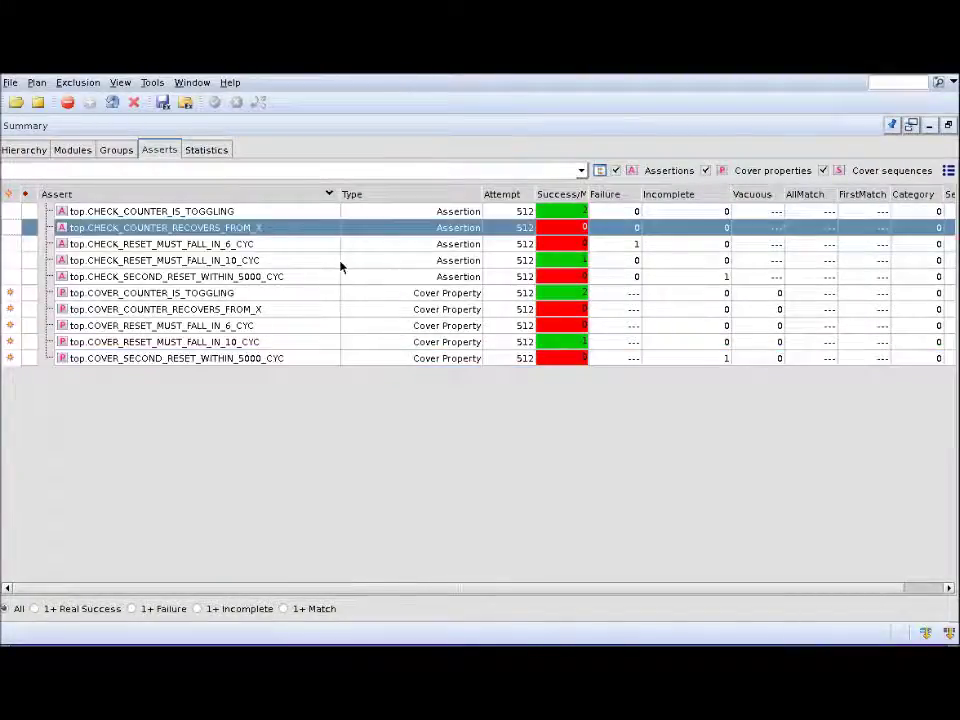
{"action": "left_click", "coordinate": [404, 276]}
{"action": "left_click", "coordinate": [406, 293]}
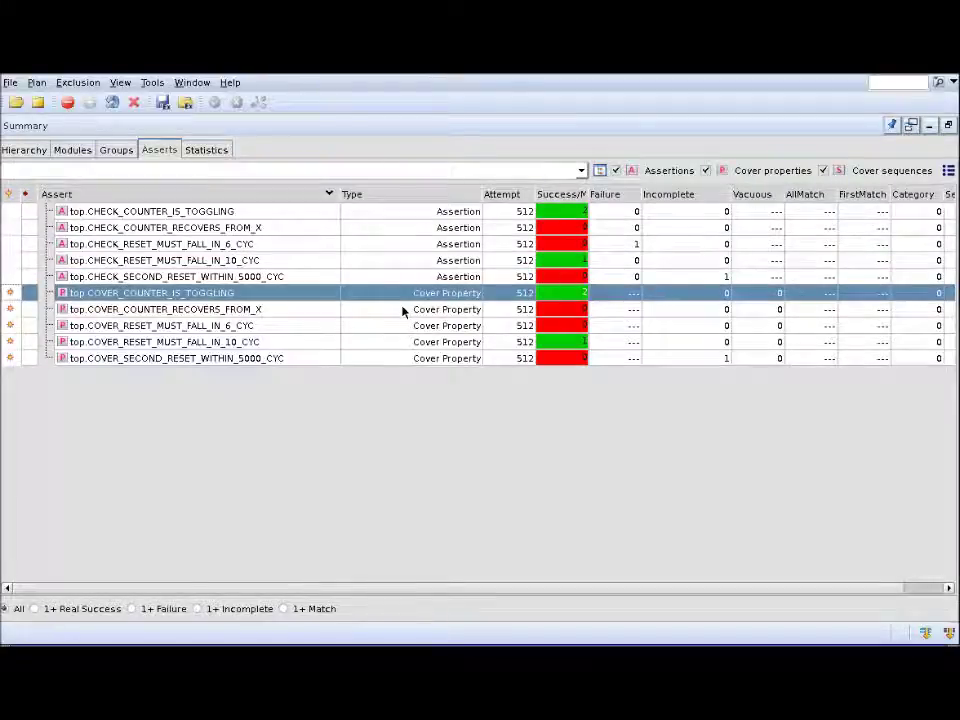
{"action": "left_click", "coordinate": [706, 171]}
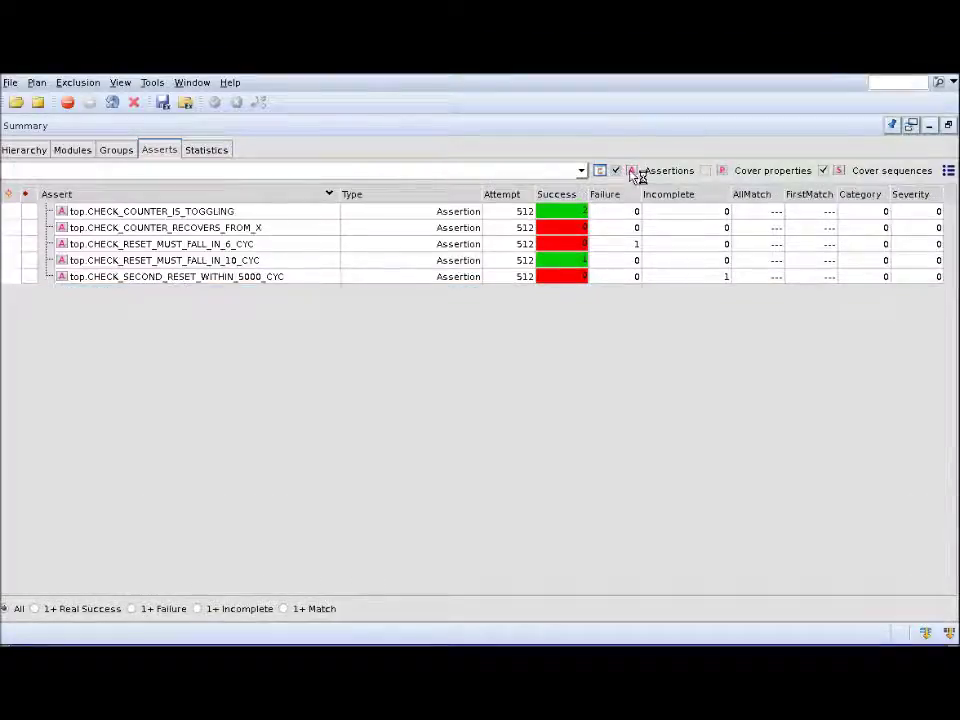
{"action": "left_click", "coordinate": [632, 171]}
{"action": "left_click", "coordinate": [707, 171]}
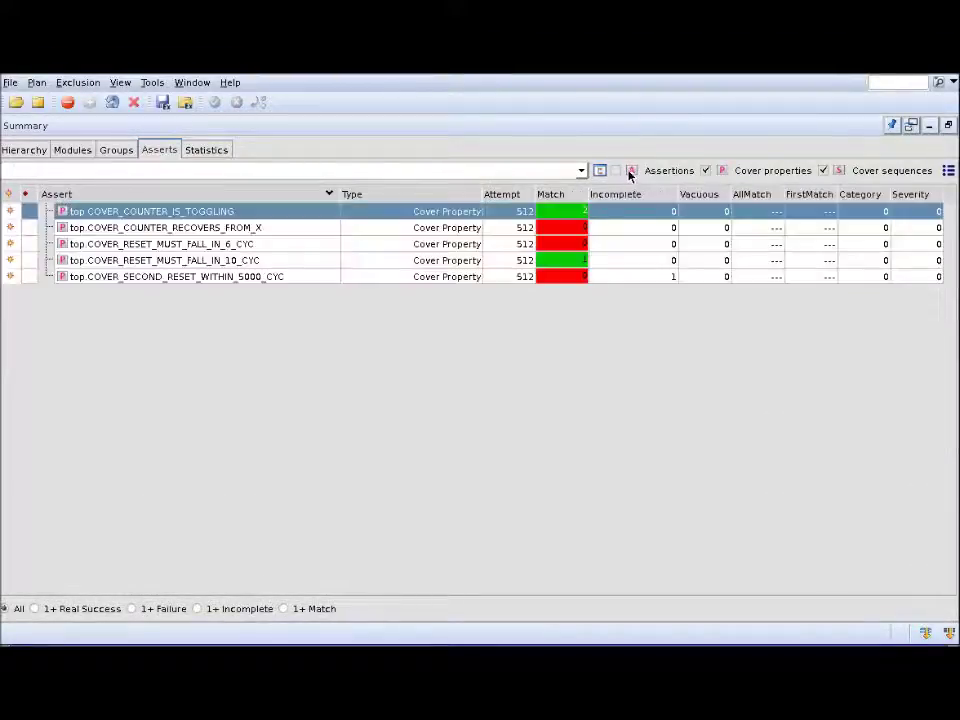
{"action": "left_click", "coordinate": [616, 171]}
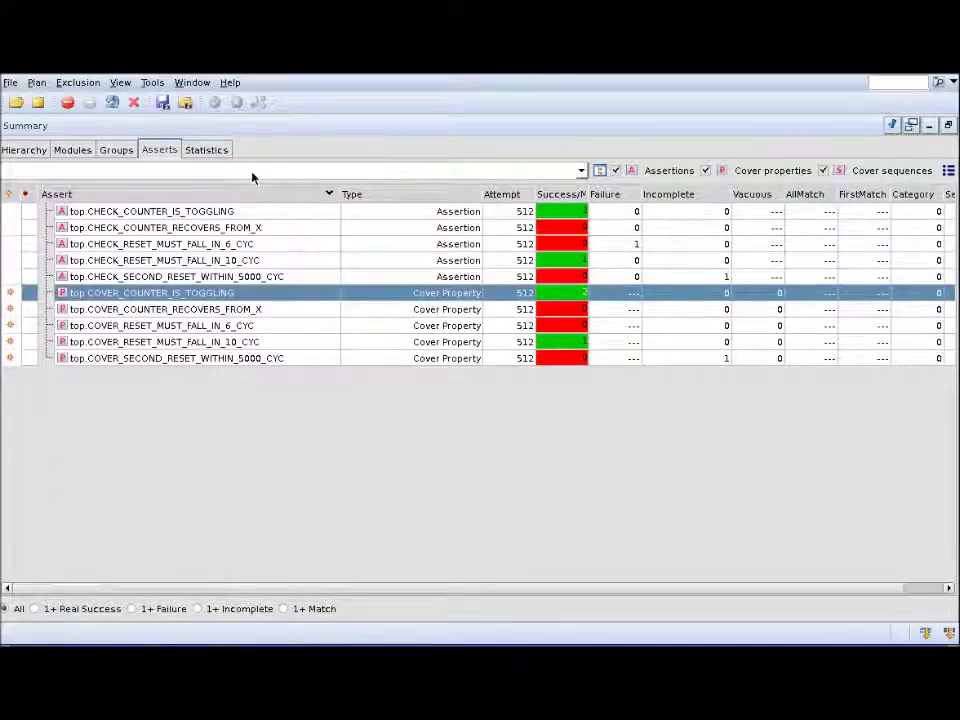
{"action": "type", "text": "*"}
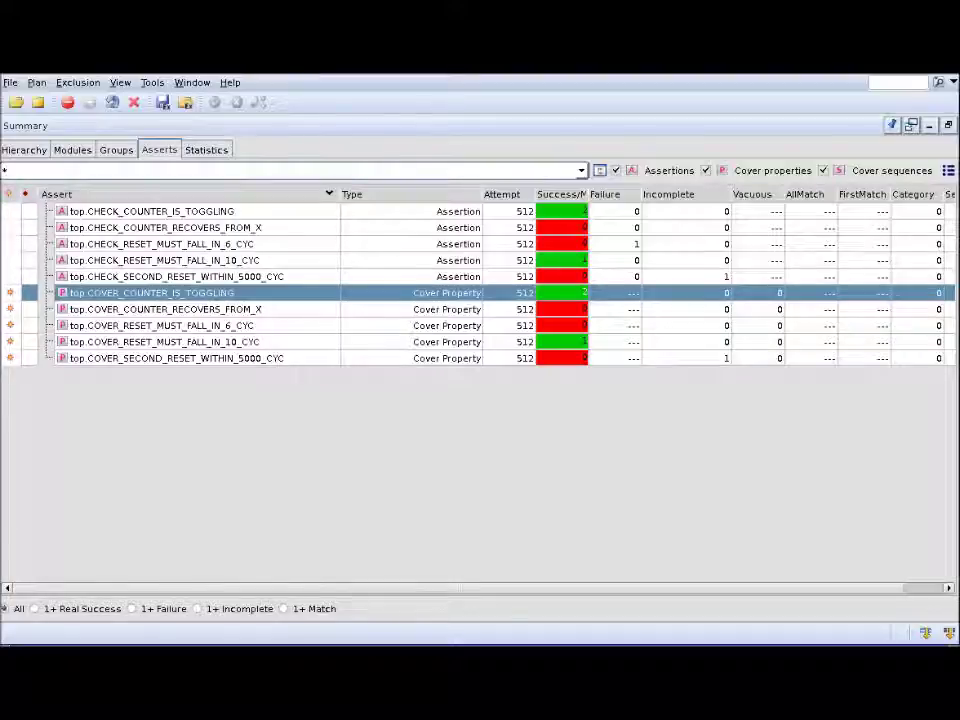
{"action": "type", "text": "COUNTER*"}
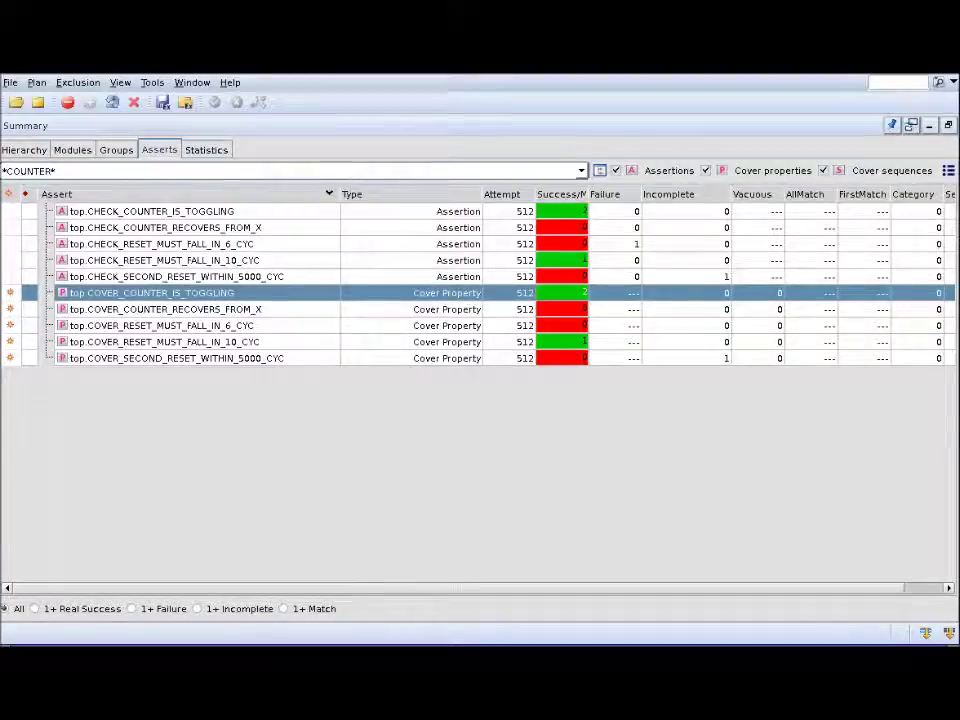
{"action": "key", "text": "Return"}
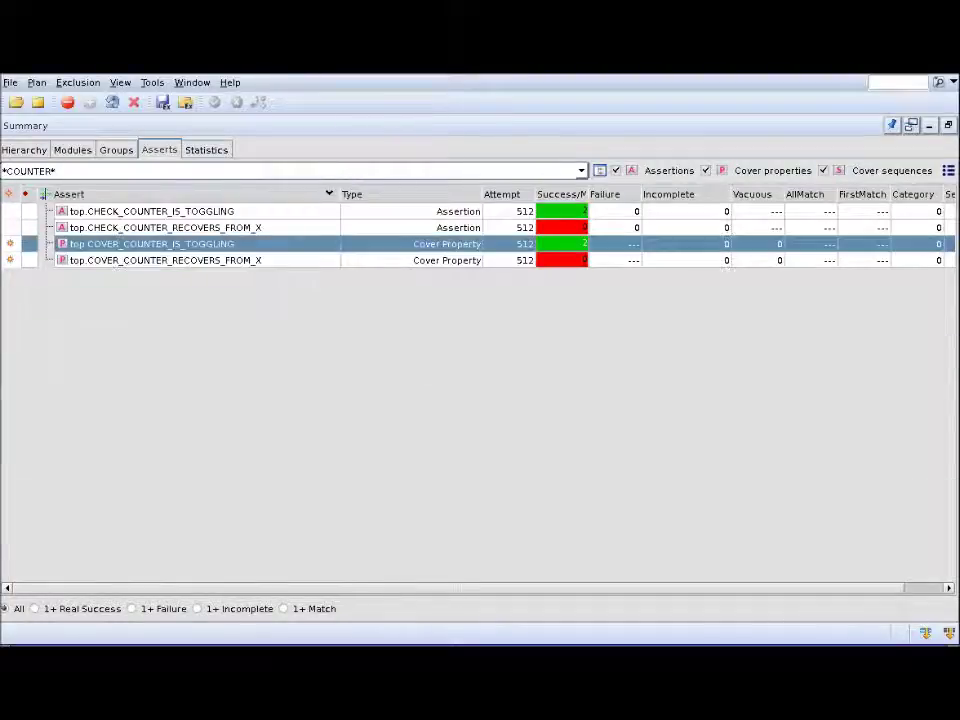
{"action": "triple_click", "coordinate": [86, 170]}
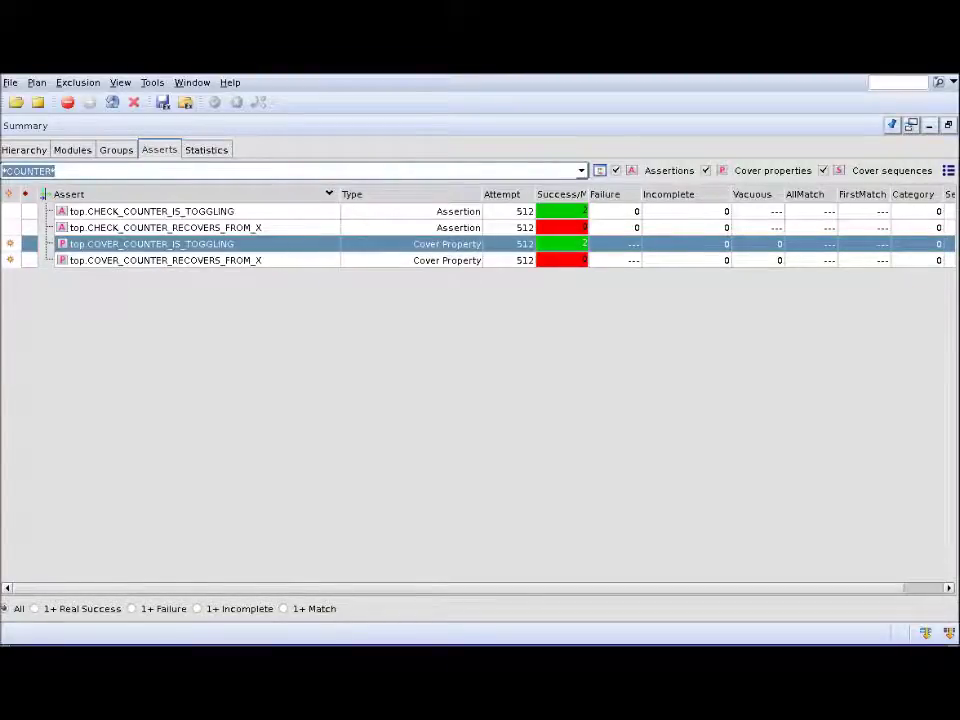
{"action": "key", "text": "BackSpace"}
{"action": "key", "text": "Return"}
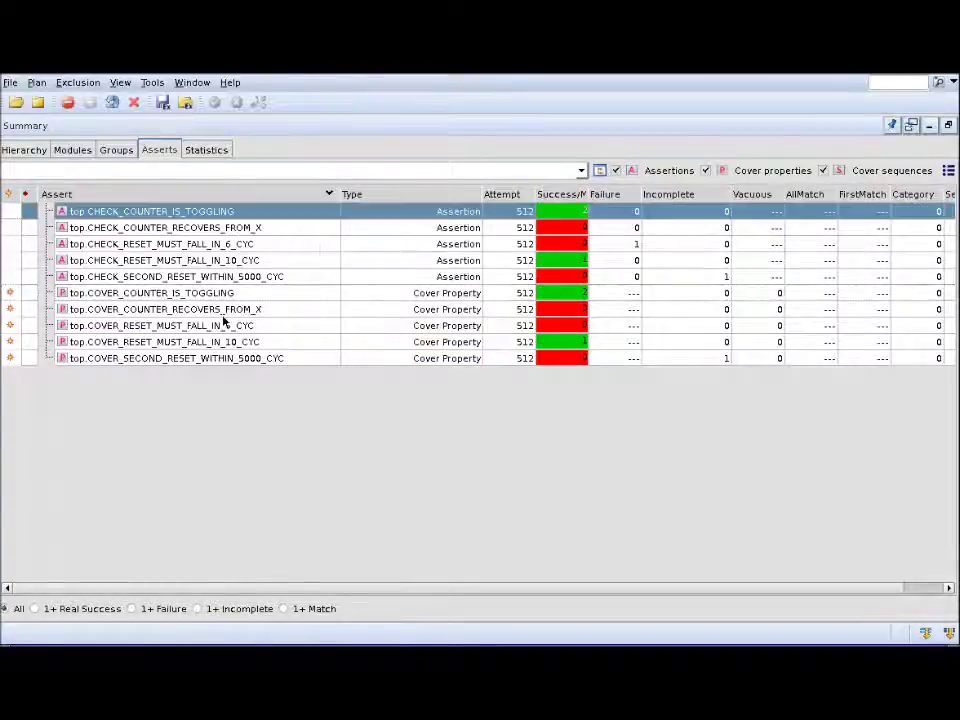
Step: Show the asserts as a hierarchical tree and select CHECK_COUNTER_IS_TOGGLING and CHECK_COUNTER_RECOVERS_FROM_X
{"action": "left_click", "coordinate": [225, 358]}
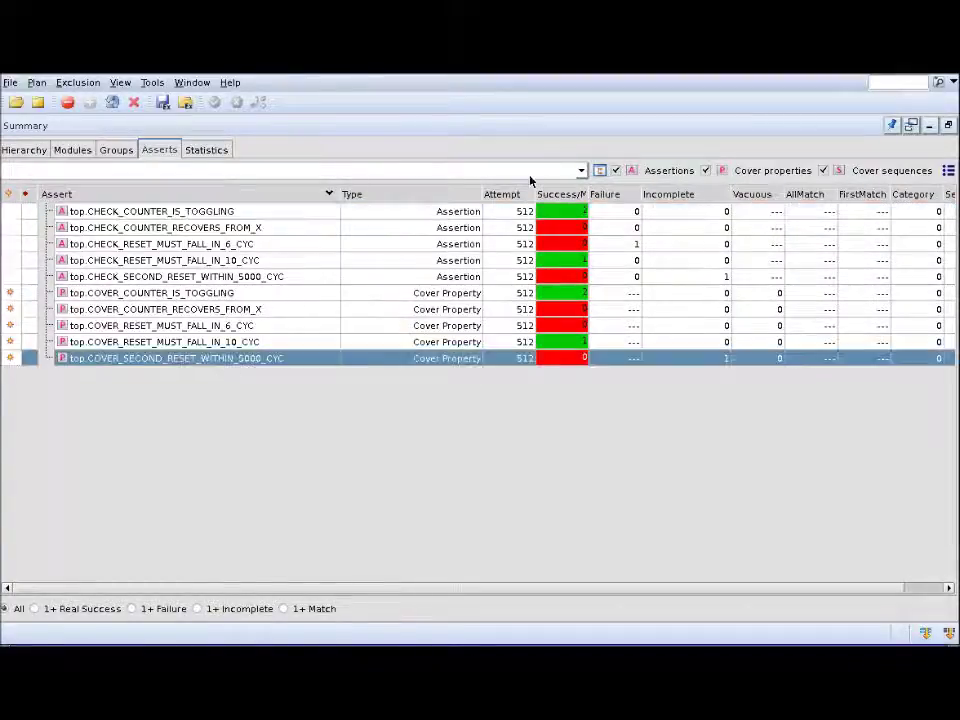
{"action": "left_click", "coordinate": [600, 171]}
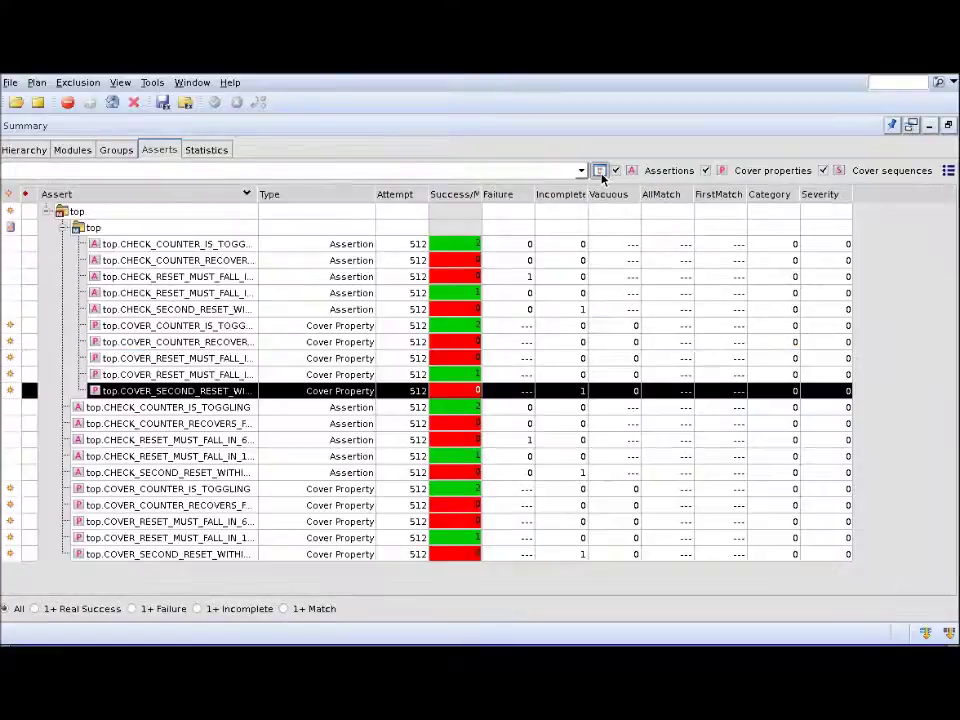
{"action": "left_click", "coordinate": [110, 246]}
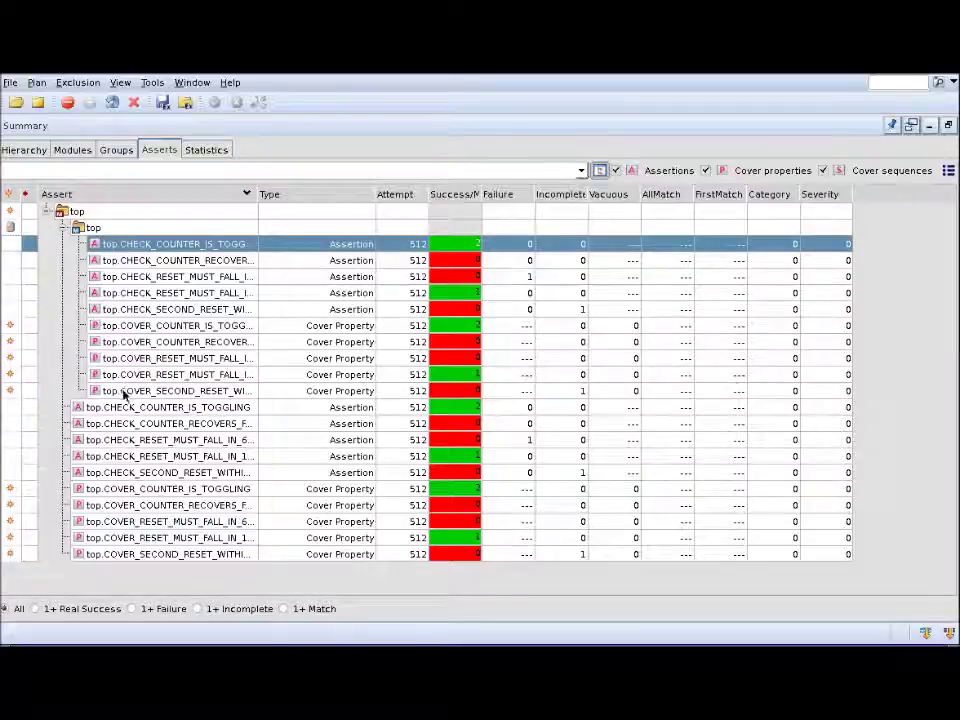
{"action": "left_click", "coordinate": [124, 390]}
{"action": "left_click", "coordinate": [146, 260]}
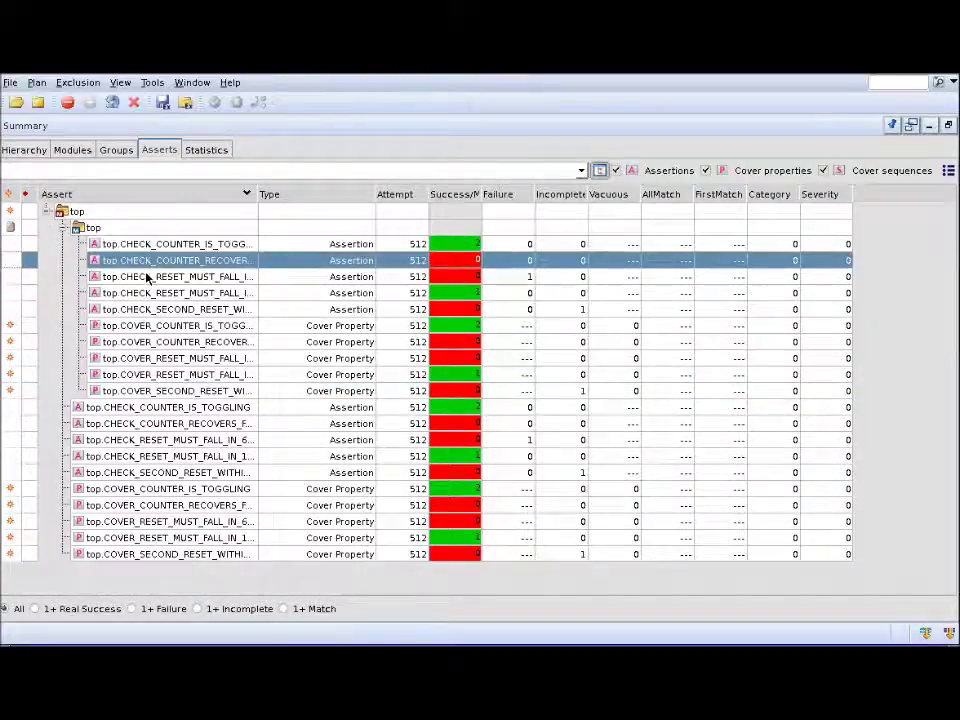
Step: Step through the remaining CHECK and COVER entries, then return to the overall Statistics summary
{"action": "left_click", "coordinate": [148, 277]}
{"action": "left_click", "coordinate": [146, 293]}
{"action": "left_click", "coordinate": [146, 309]}
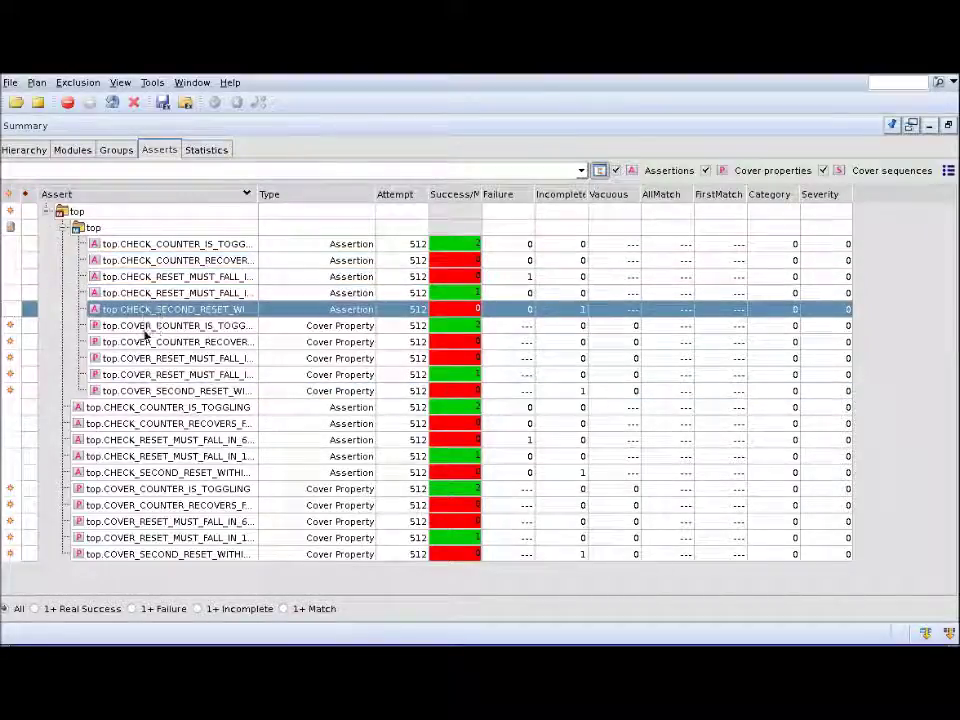
{"action": "left_click", "coordinate": [148, 326]}
{"action": "left_click", "coordinate": [150, 342]}
{"action": "key", "text": "Down"}
{"action": "key", "text": "Down"}
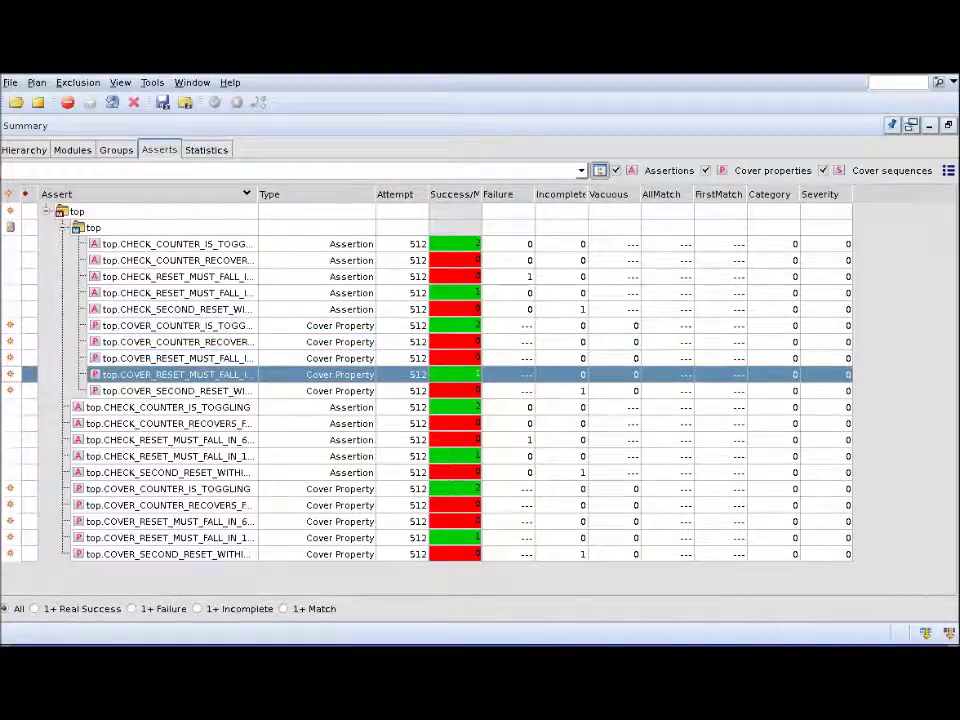
{"action": "left_click", "coordinate": [224, 152]}
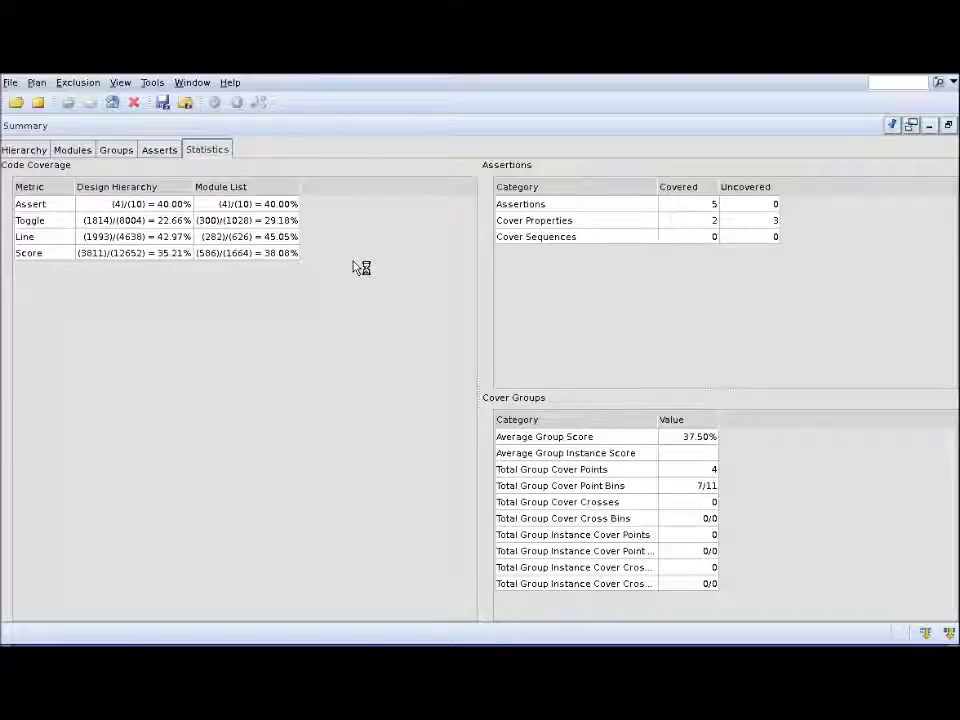
Step: Switch to the Hierarchy view showing Score, Line, Toggle and Assert coverage per instance
{"action": "left_click", "coordinate": [32, 152]}
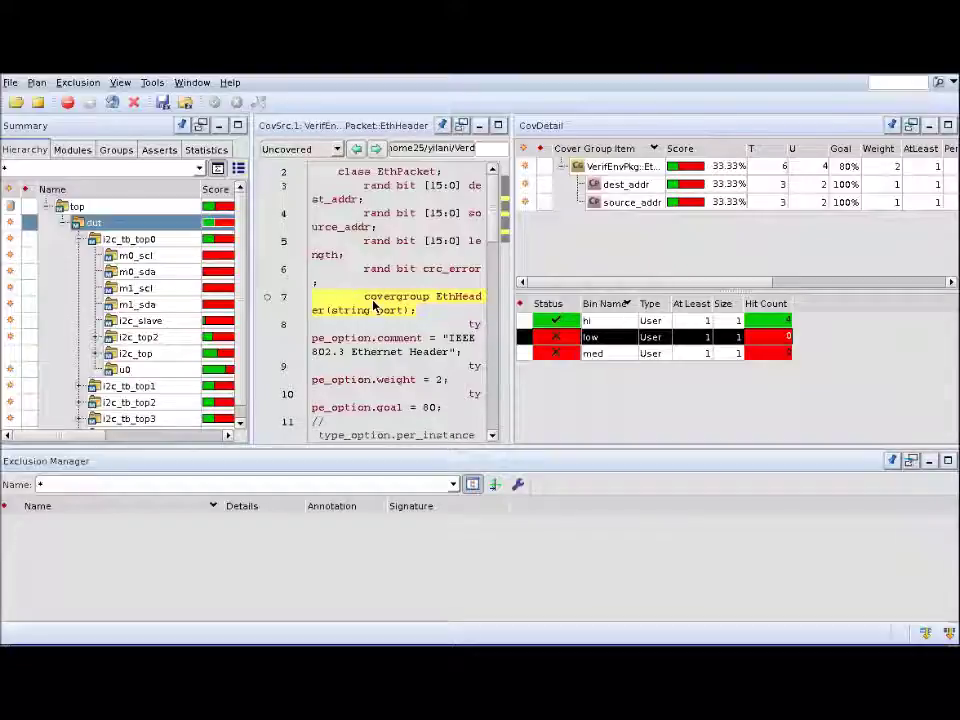
Step: Show the EthHeader covergroup details: PartialCovered, score 33.33%, comment 'IEEE 802.3 Ethernet Header'
{"action": "mouse_move", "coordinate": [377, 304]}
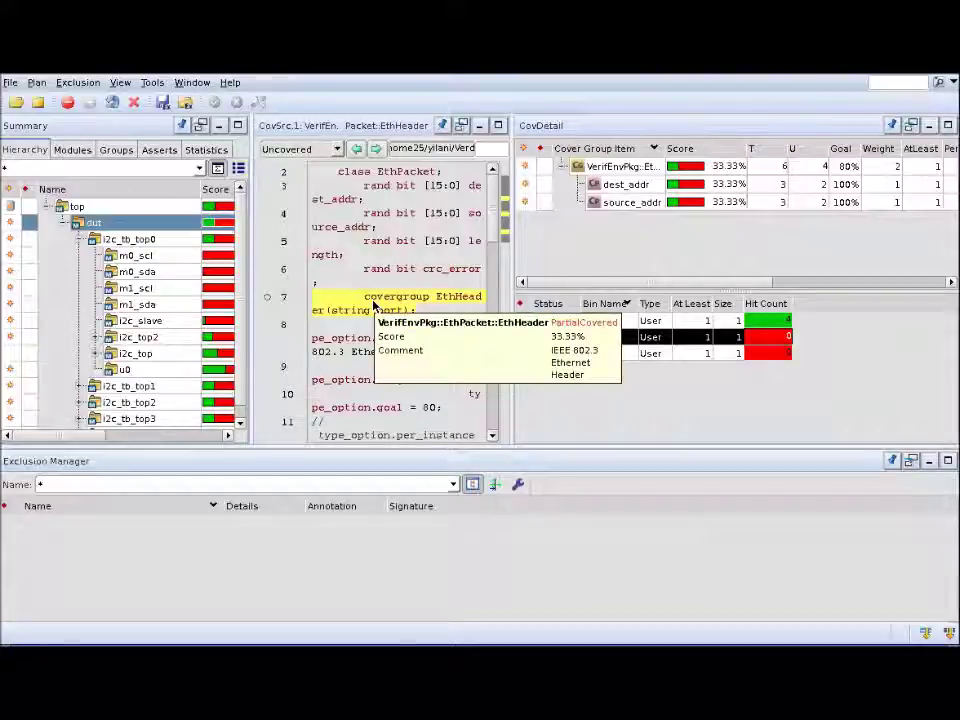